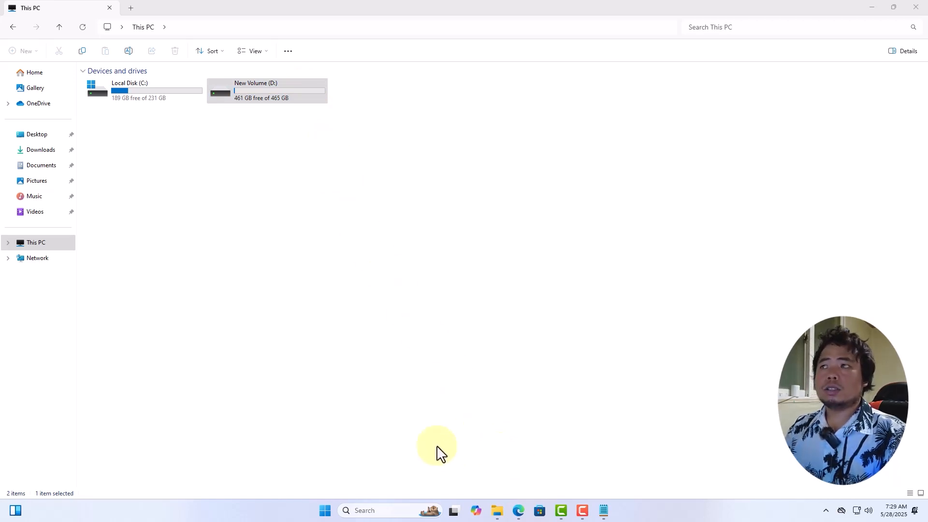
Step: Minimize File Explorer, open Computer Management through the This PC desktop icon, and close it again
left_click(871, 7)
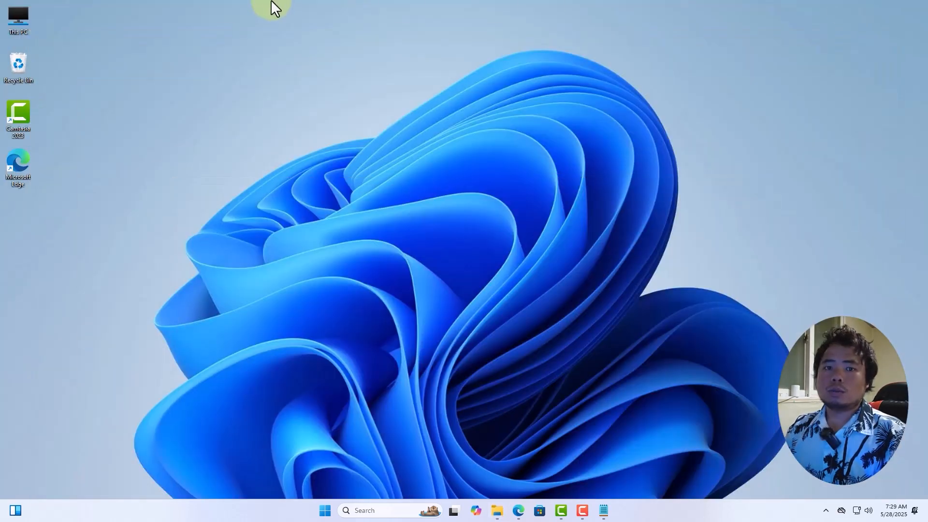
right_click(23, 30)
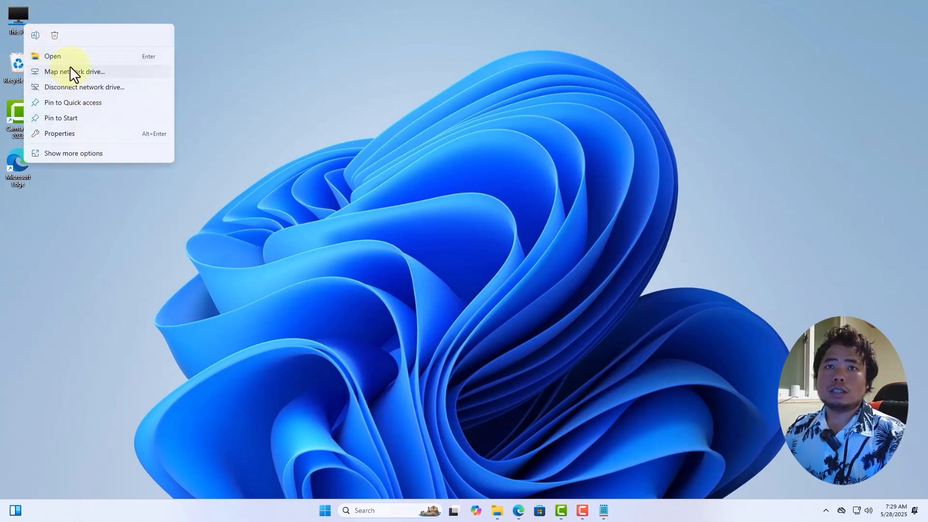
left_click(100, 154)
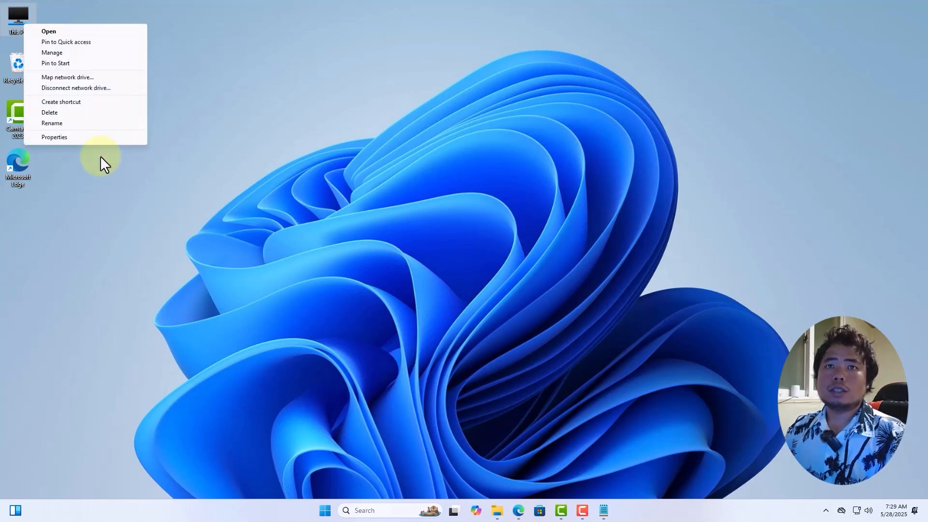
left_click(66, 53)
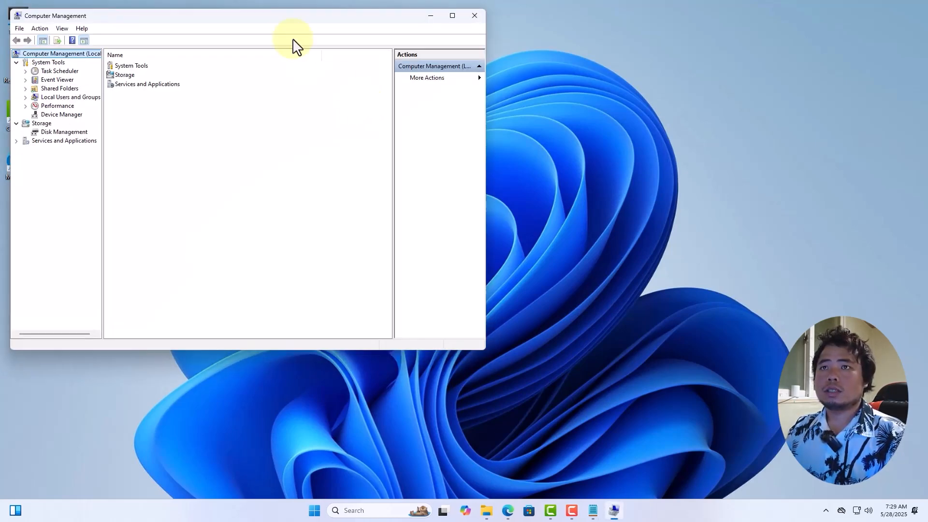
left_click_drag(285, 24, 410, 45)
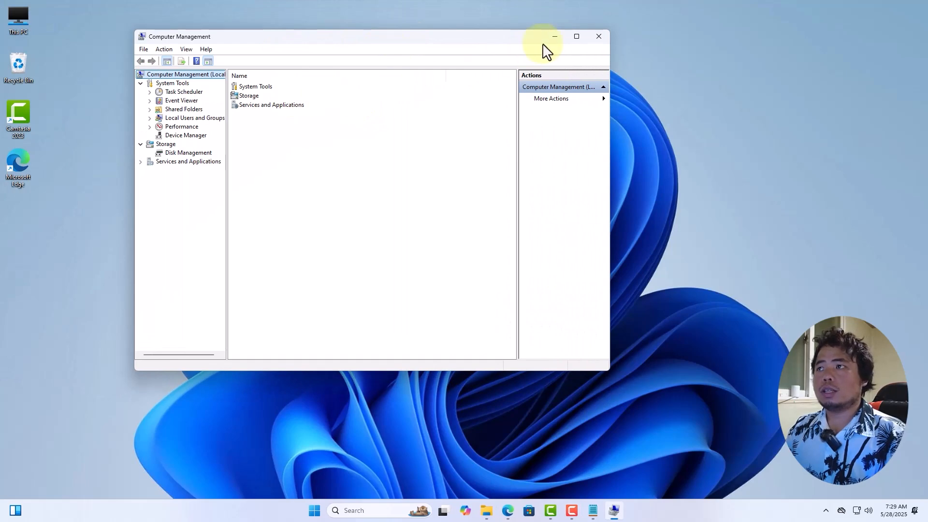
left_click(600, 36)
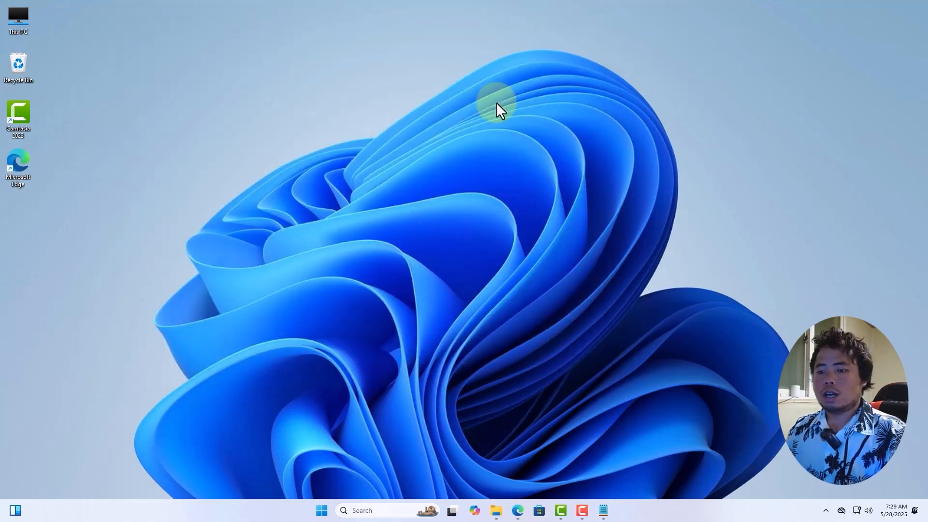
Step: Search Windows for Computer Management, open it maximized, and show Disk Management
left_click(388, 511)
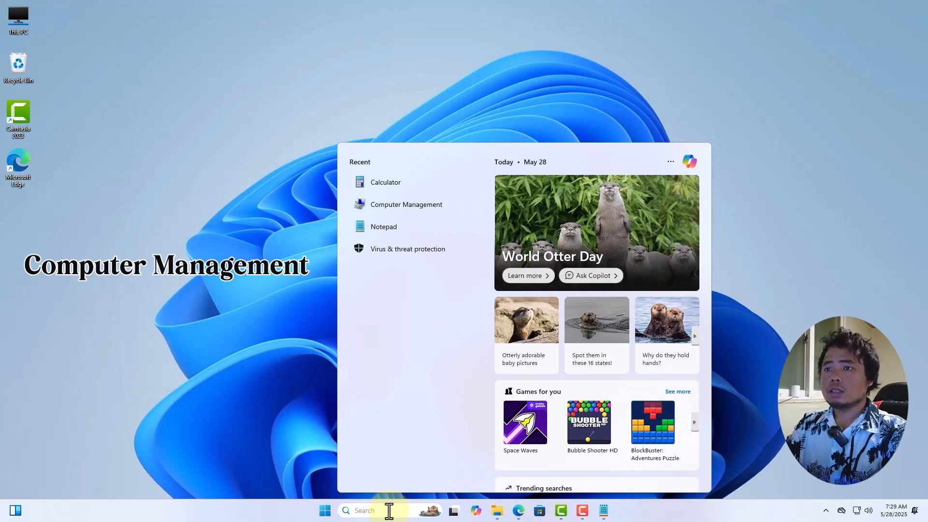
type("comput")
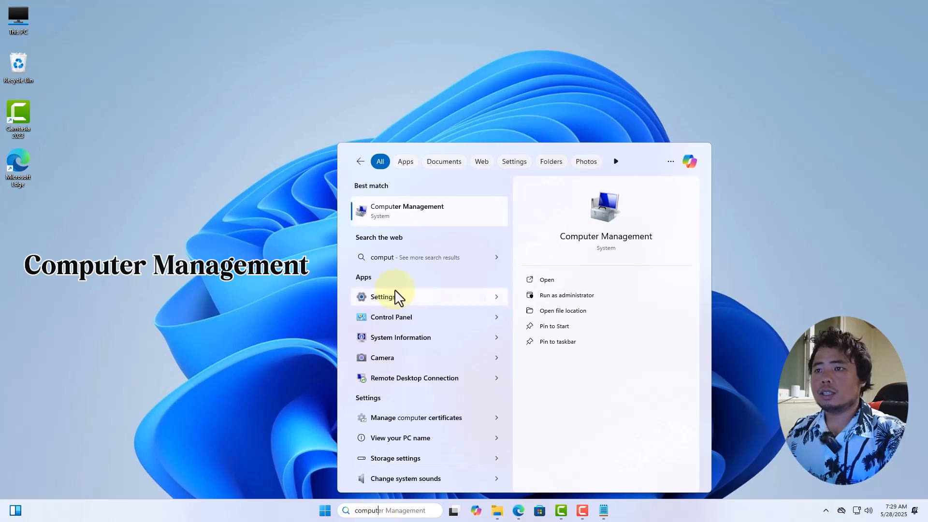
left_click(424, 213)
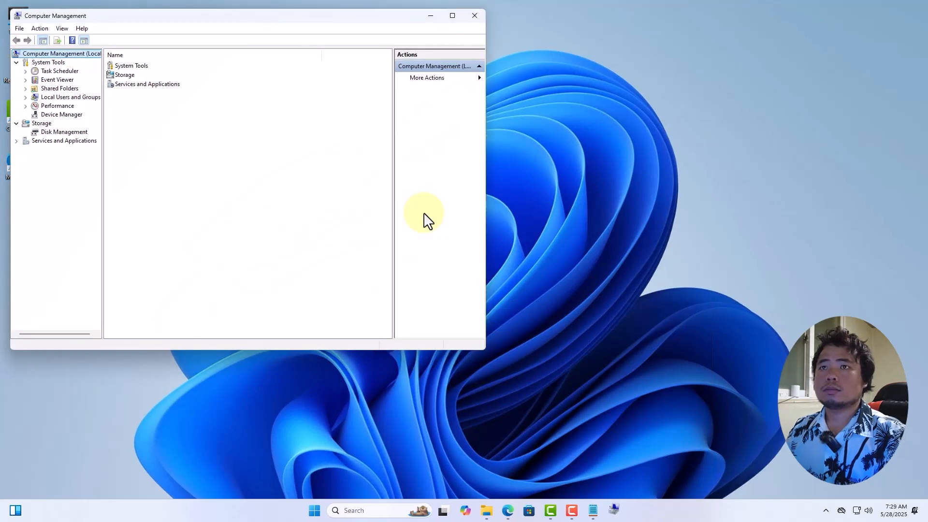
left_click(453, 16)
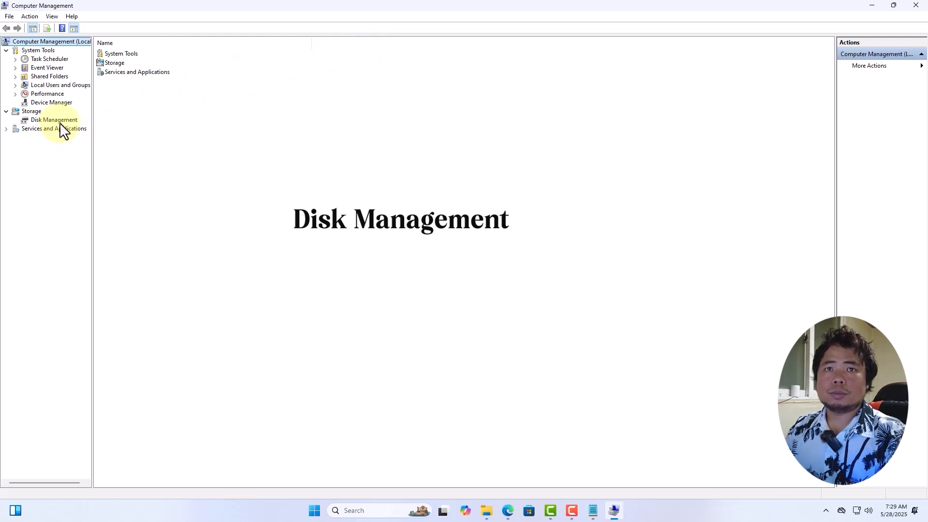
left_click(67, 122)
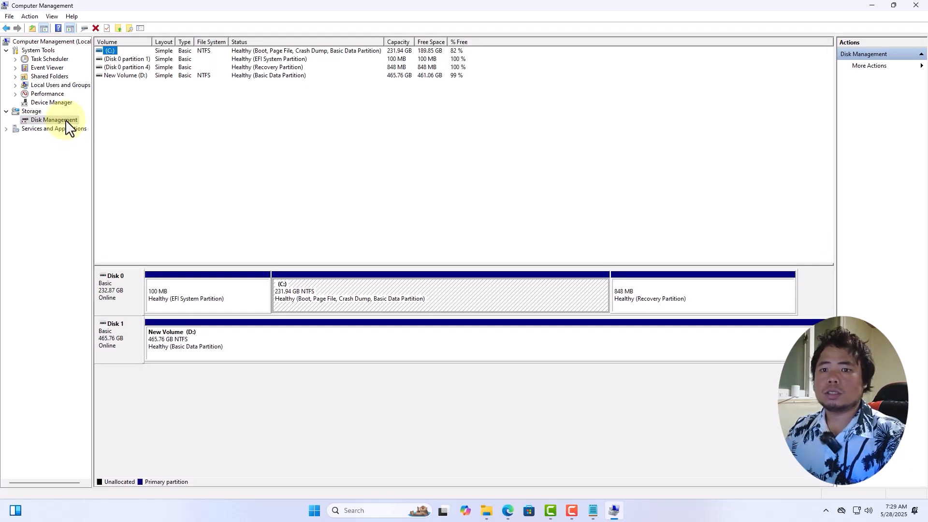
Step: Check the drives in File Explorer, then return to Disk Management and open Shrink Volume for New Volume (D:) on Disk 1
left_click(488, 513)
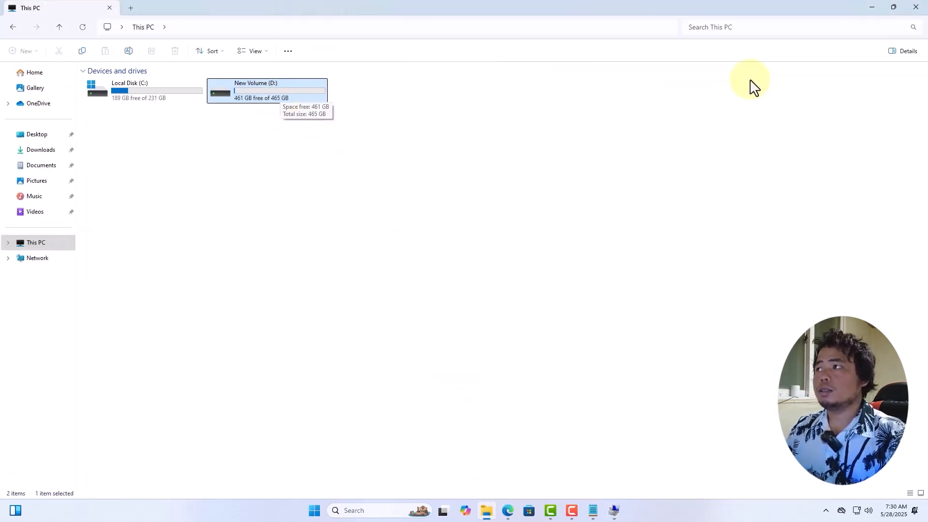
left_click(873, 7)
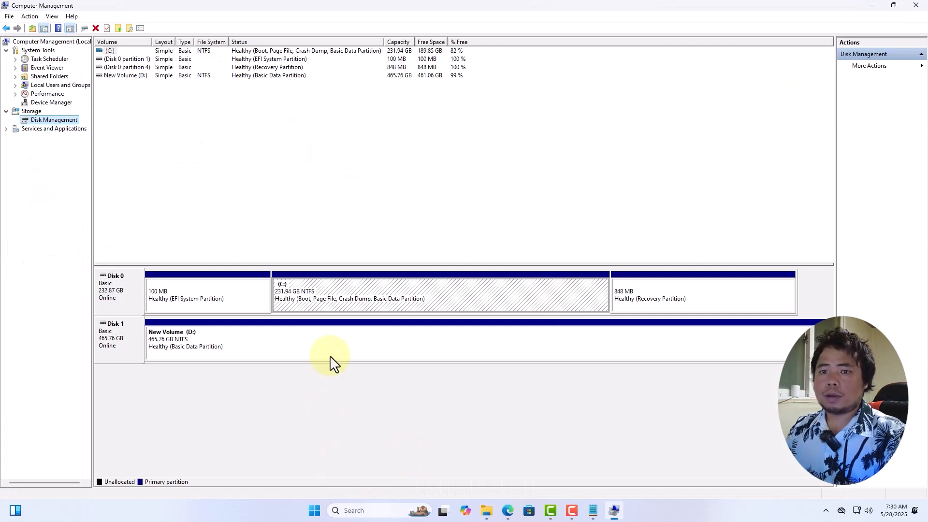
right_click(315, 353)
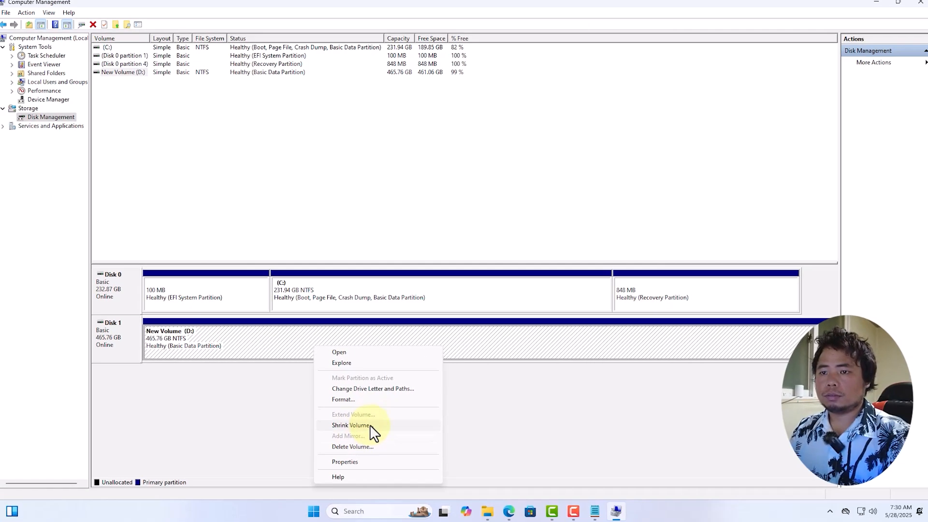
left_click(363, 426)
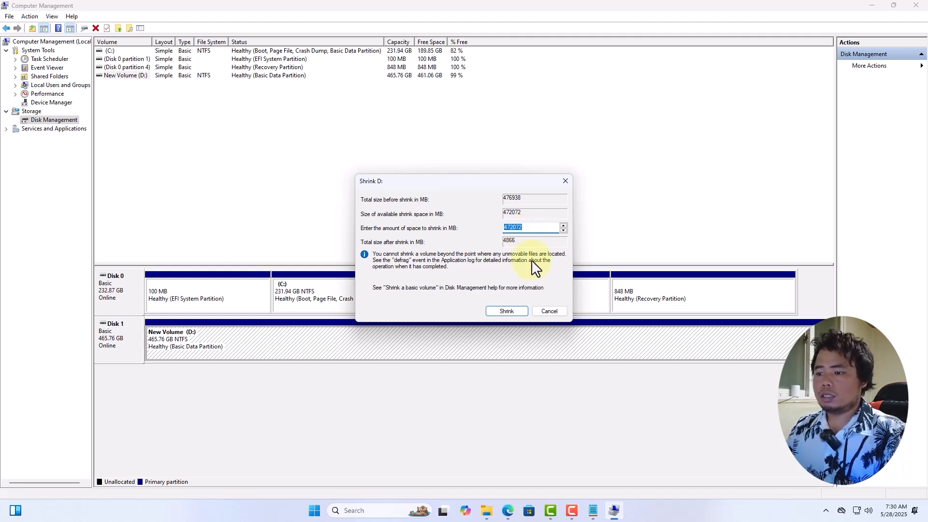
Step: Switch to the drive list in File Explorer and open Calculator in front of it, clear of the drive sizes
left_click(487, 511)
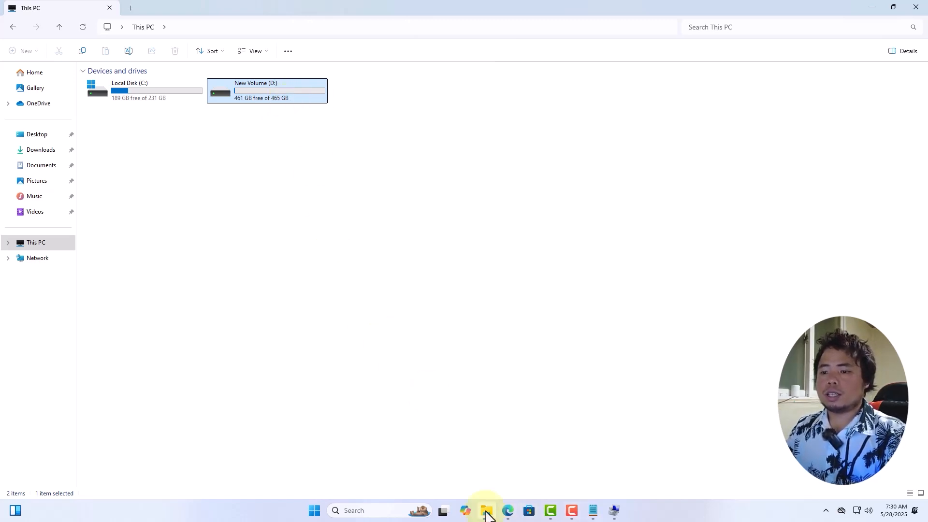
left_click(366, 511)
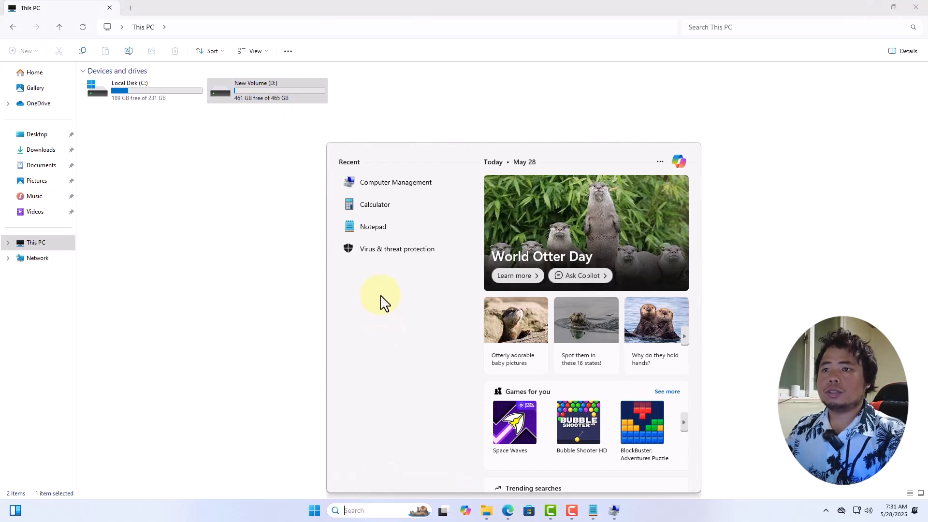
left_click(376, 207)
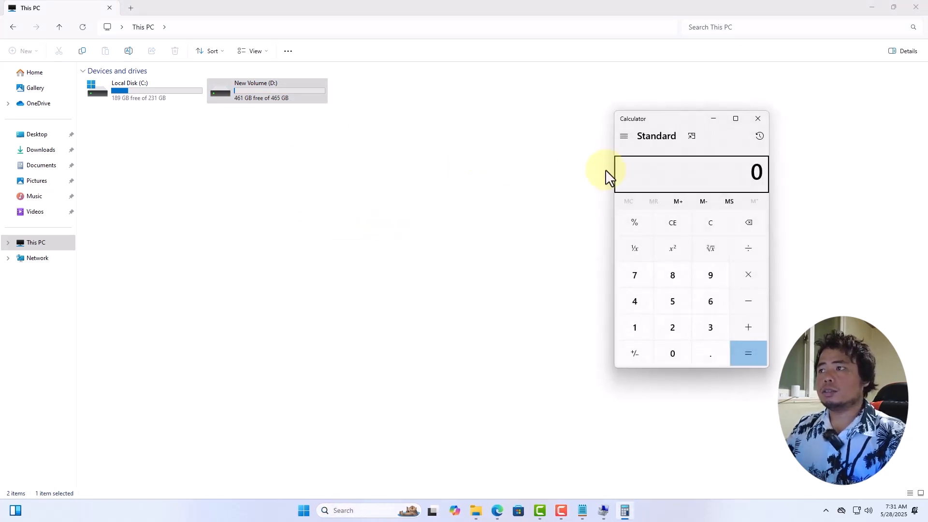
left_click_drag(657, 121, 555, 109)
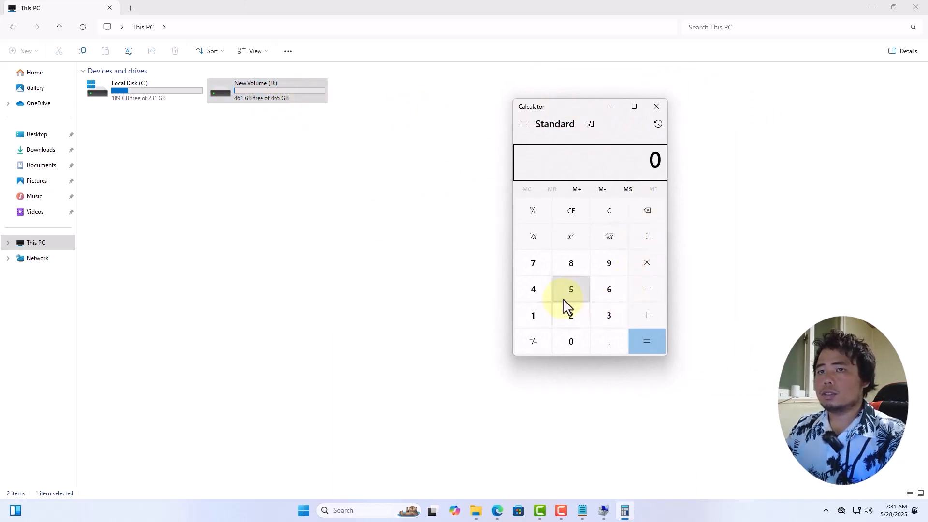
Step: Calculate 465 - 200 in Calculator to find how many gigabytes to shrink from drive D
left_click(541, 296)
left_click(605, 299)
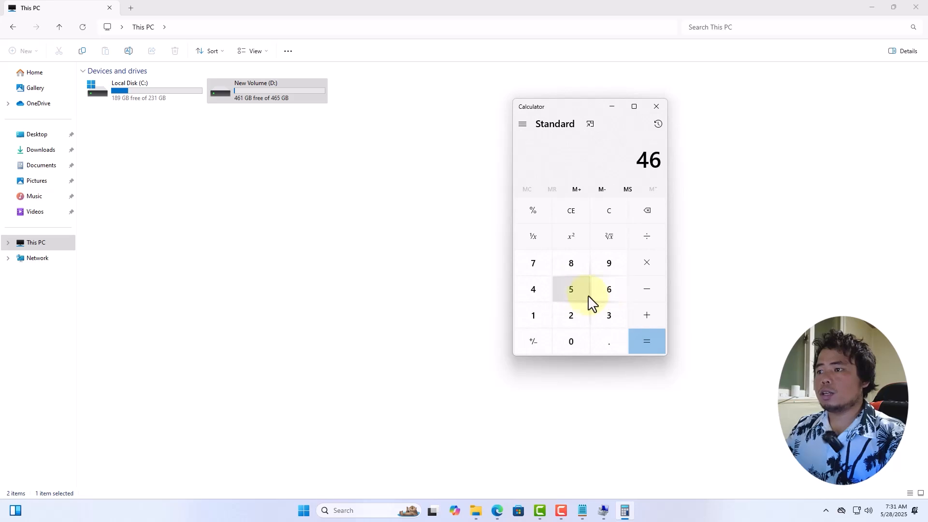
left_click(583, 301)
left_click(647, 289)
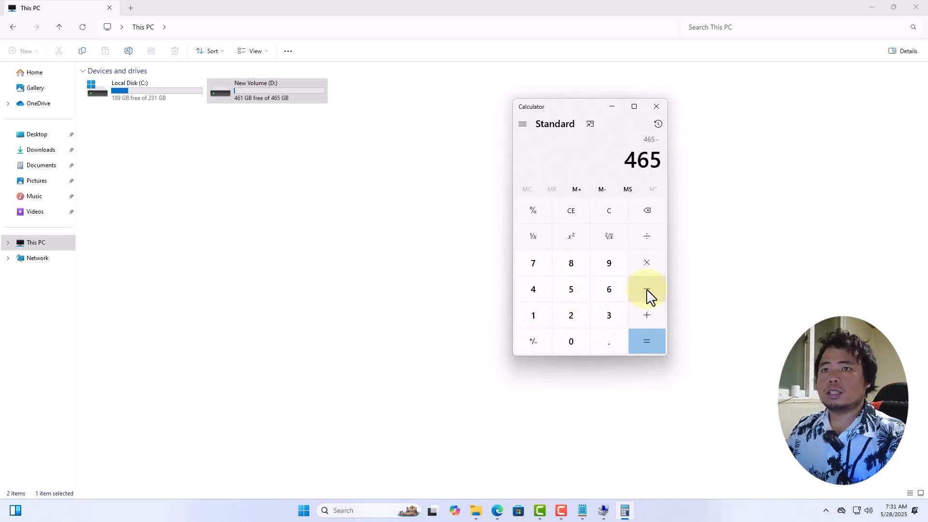
left_click(583, 319)
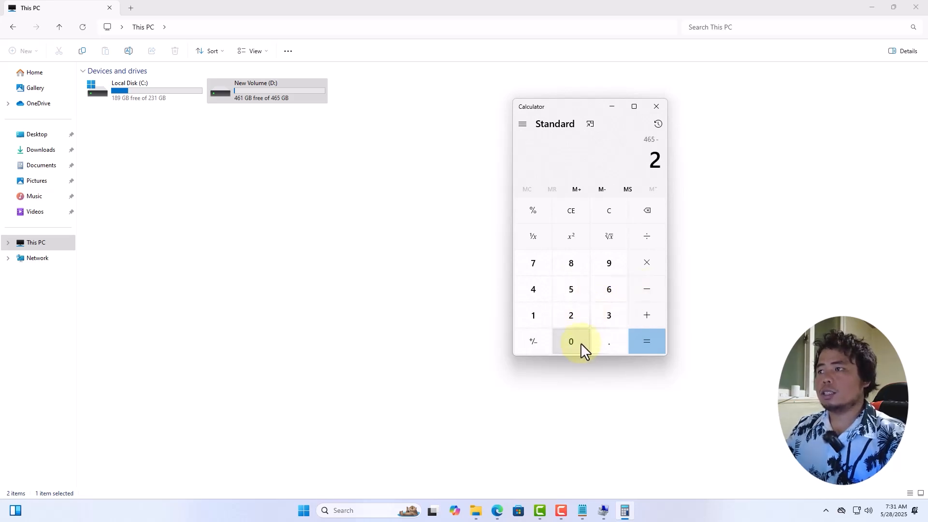
left_click(582, 346)
left_click(581, 345)
left_click(655, 347)
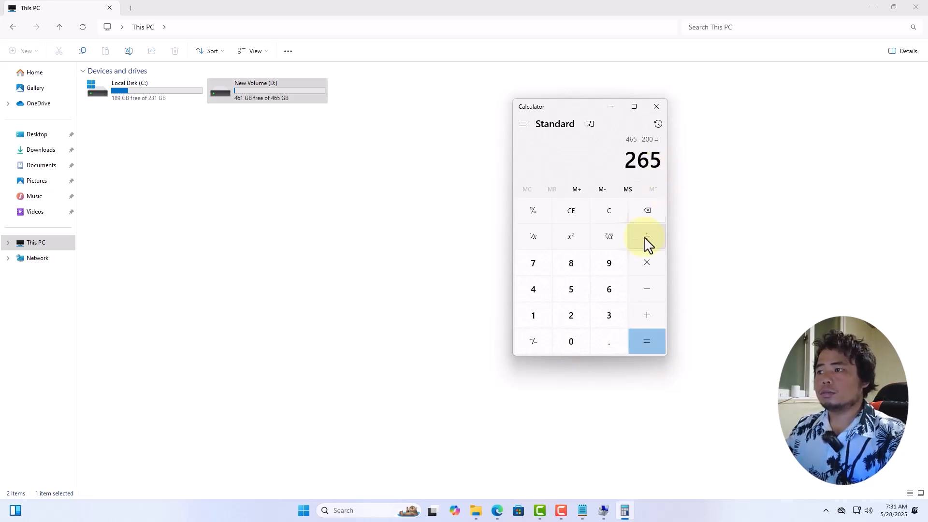
Step: Bring Calculator over the Shrink D: dialog, multiply the result by 1024 to convert it to megabytes, and move Calculator clear of the dialog
left_click(603, 510)
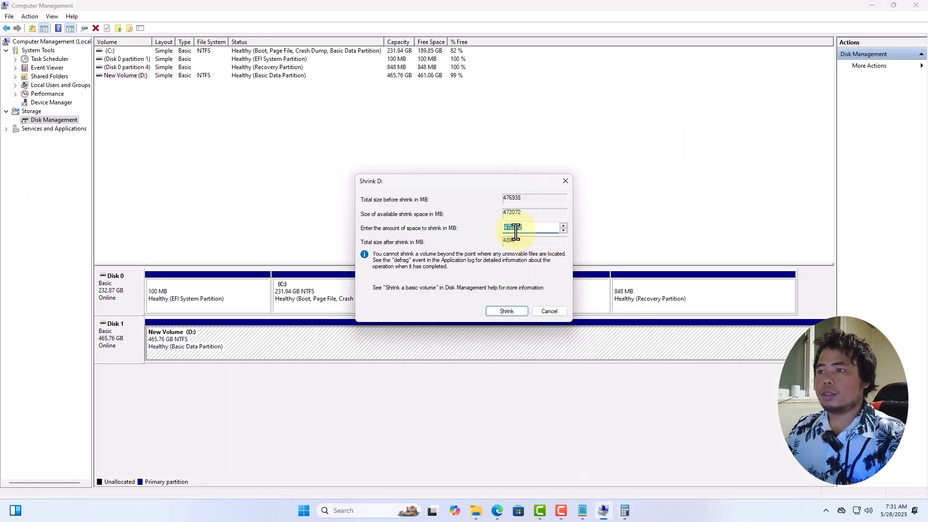
left_click(624, 510)
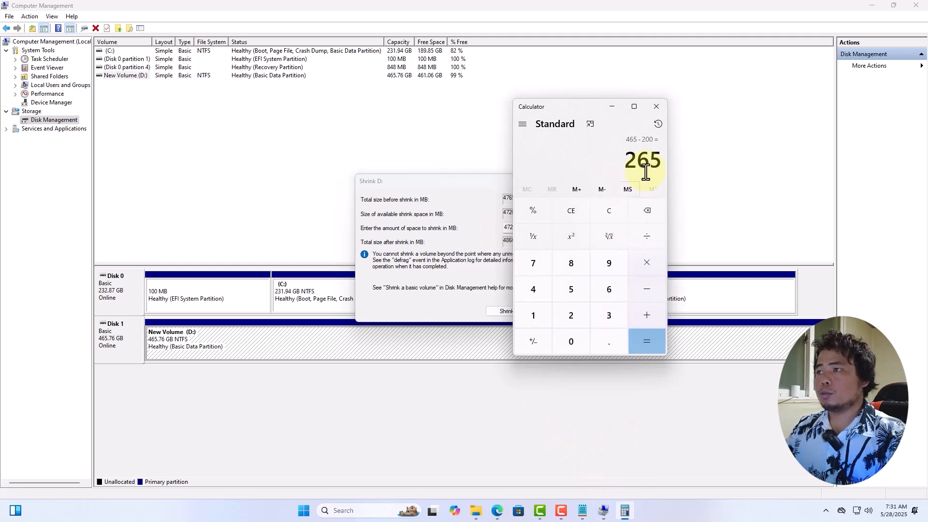
left_click(648, 261)
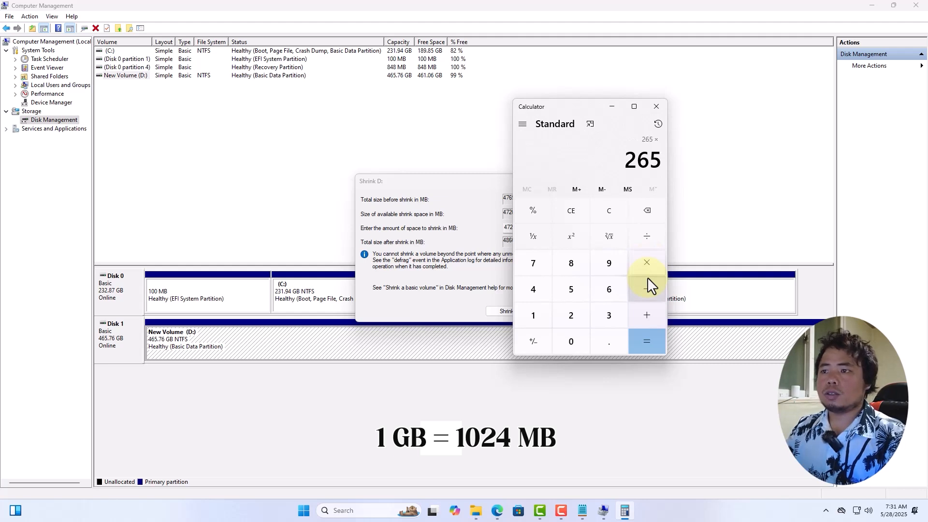
left_click(541, 319)
left_click(567, 343)
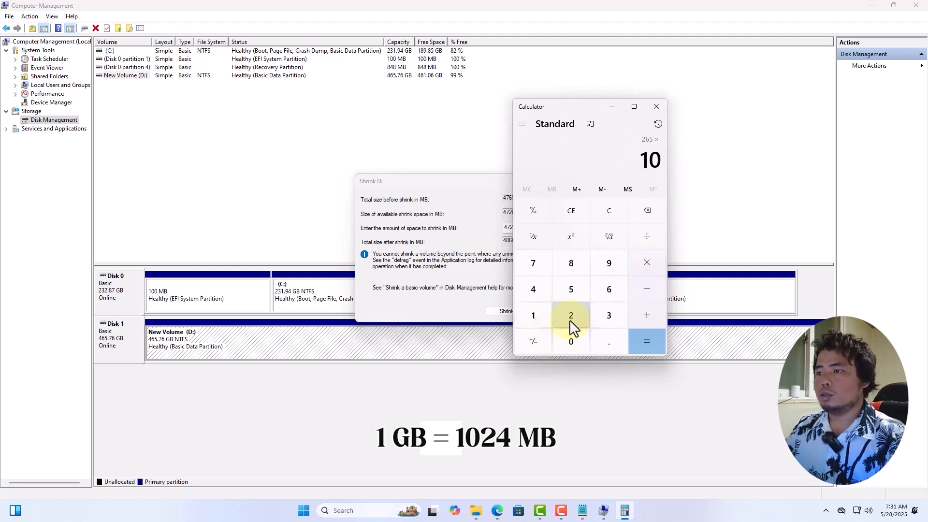
left_click(570, 320)
left_click(538, 296)
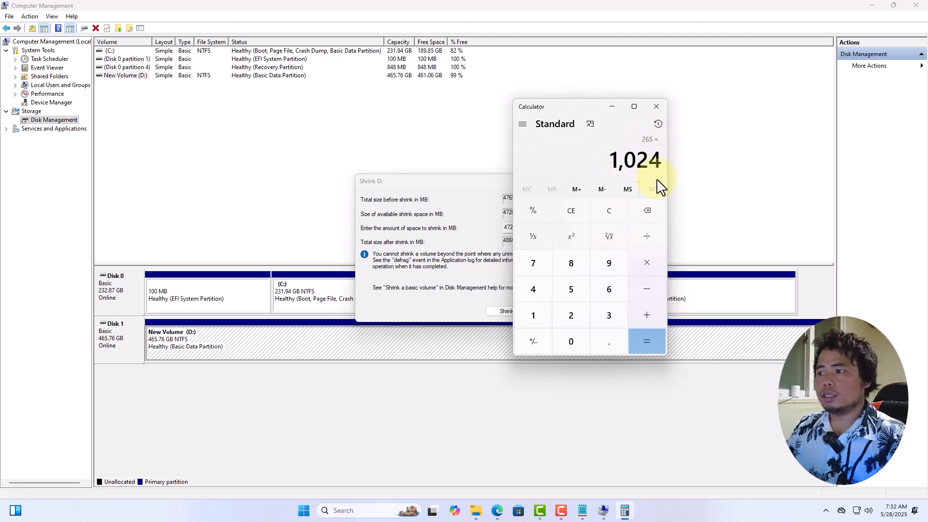
left_click(648, 341)
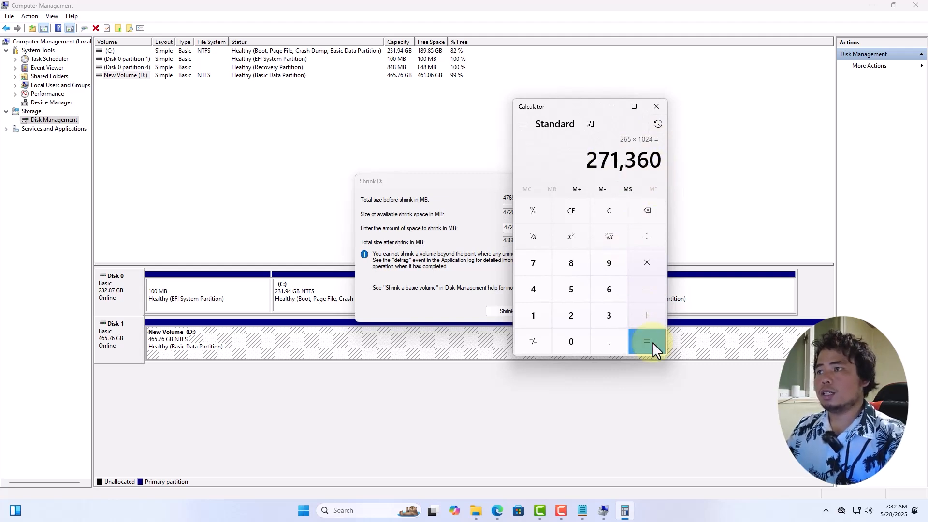
left_click_drag(599, 110, 667, 110)
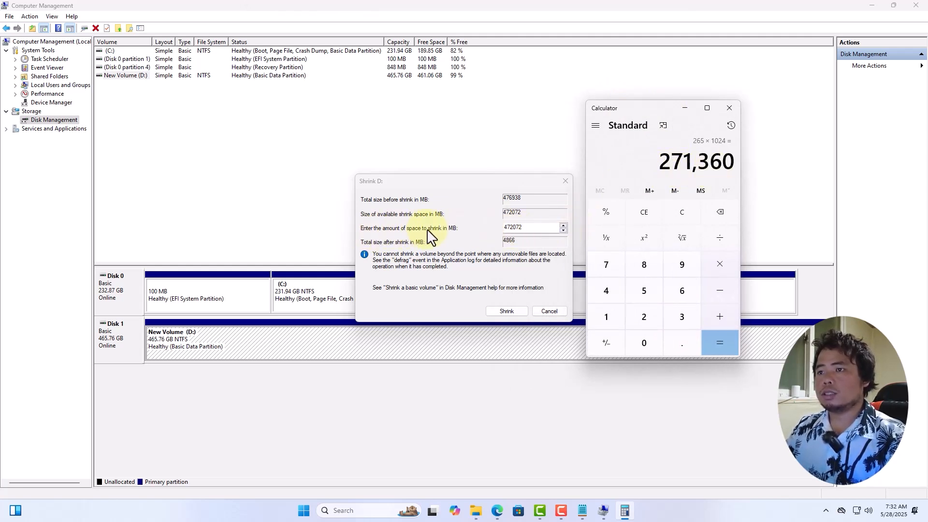
Step: Set the amount of space to shrink from drive D to 271360 MB
left_click(526, 227)
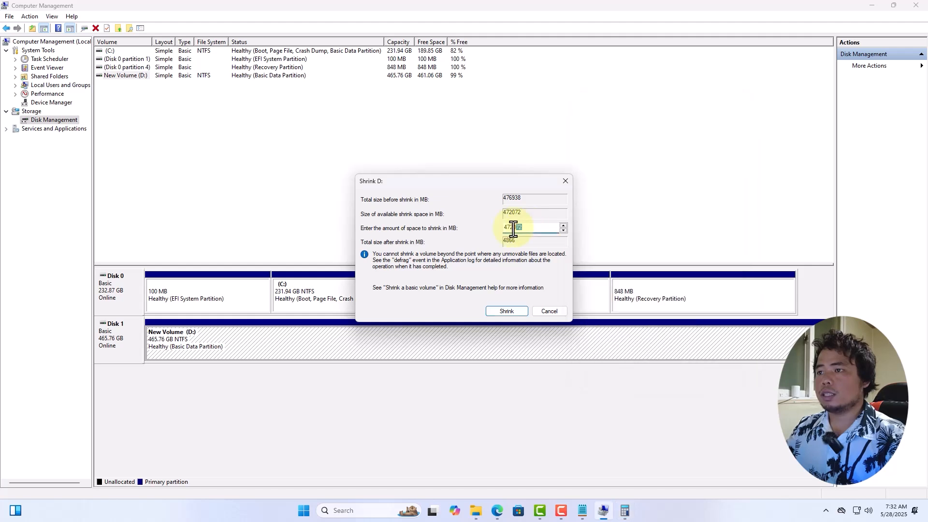
left_click_drag(527, 227, 498, 227)
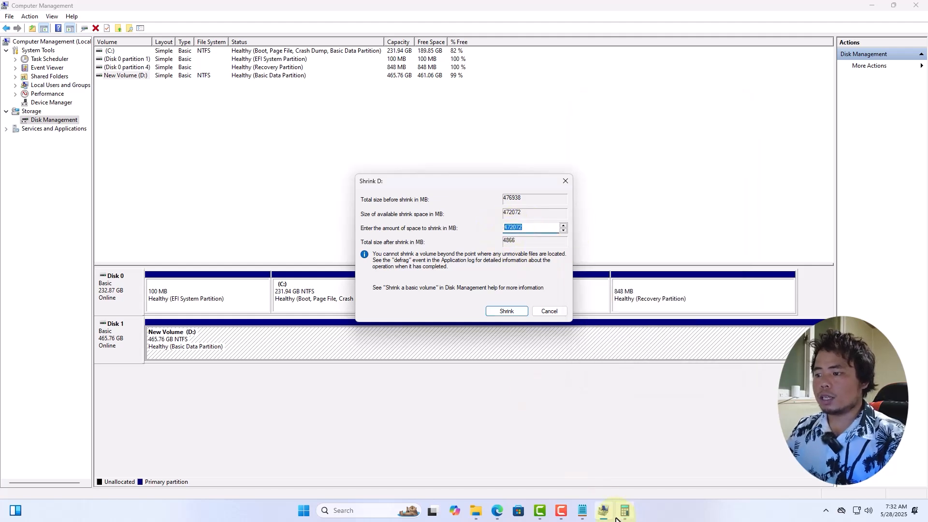
mouse_move(623, 519)
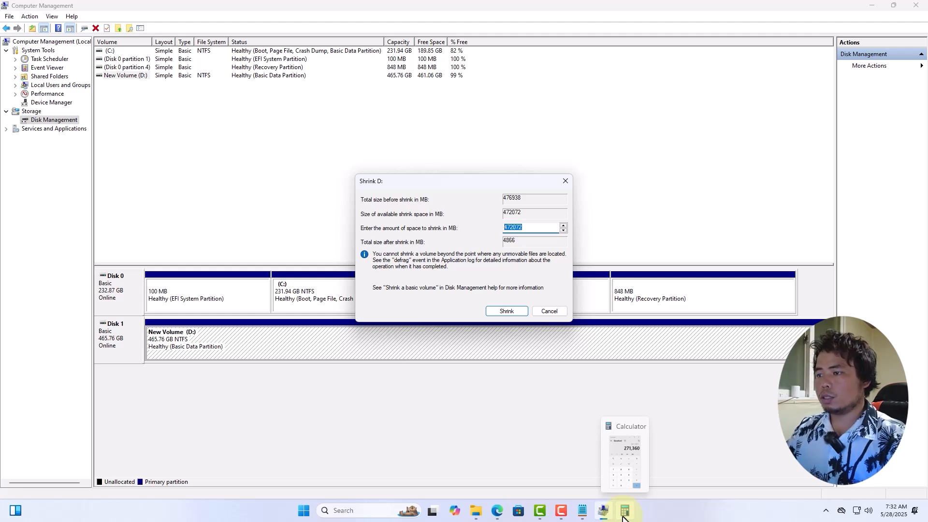
left_click_drag(533, 227, 494, 229)
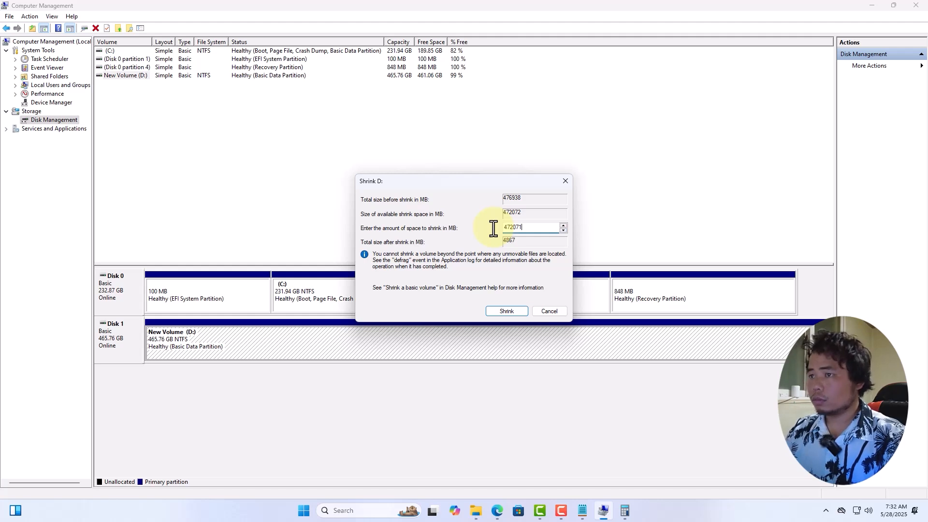
left_click_drag(514, 223, 487, 227)
type("2")
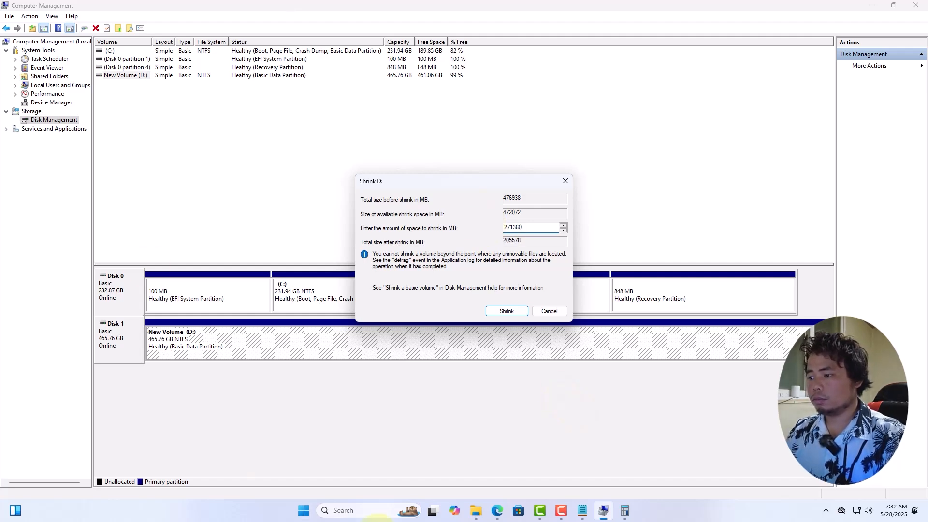
Step: Shrink drive D by the entered amount, check the drive list in File Explorer, and return to Disk Management
mouse_move(624, 516)
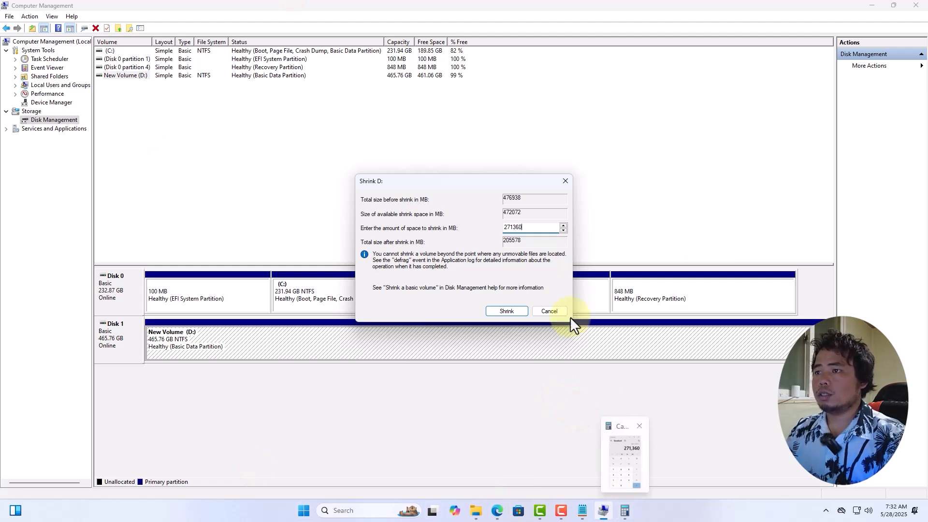
left_click(513, 311)
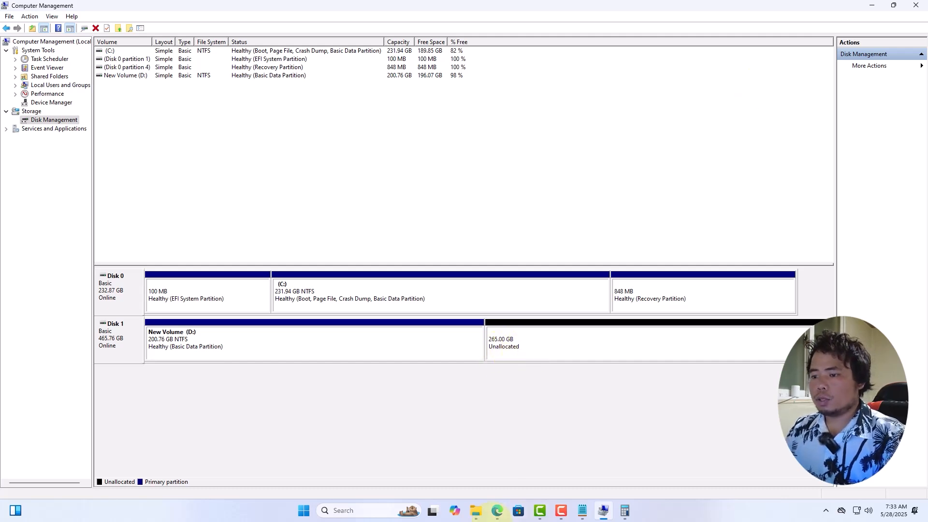
left_click(475, 511)
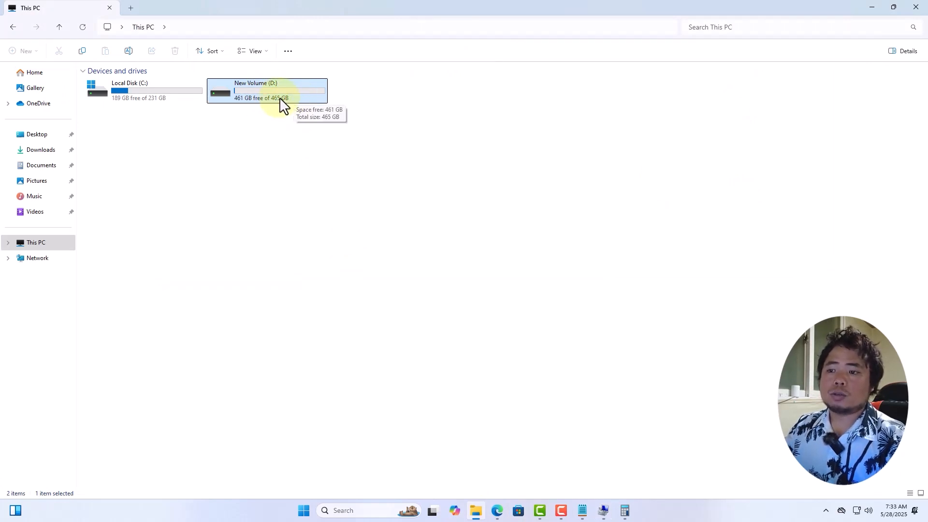
left_click(604, 512)
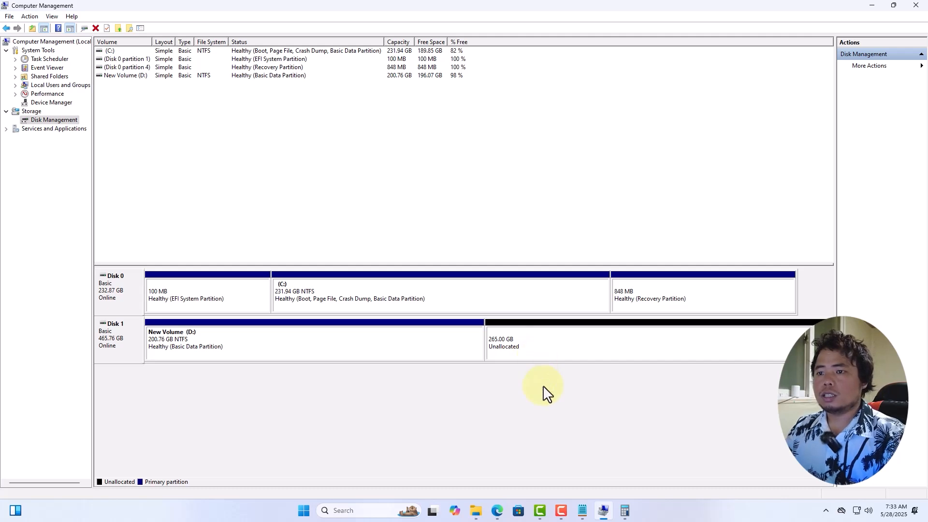
Step: Start a new simple volume in the unallocated space on Disk 1, using the full 271360 MB as its size
left_click(557, 355)
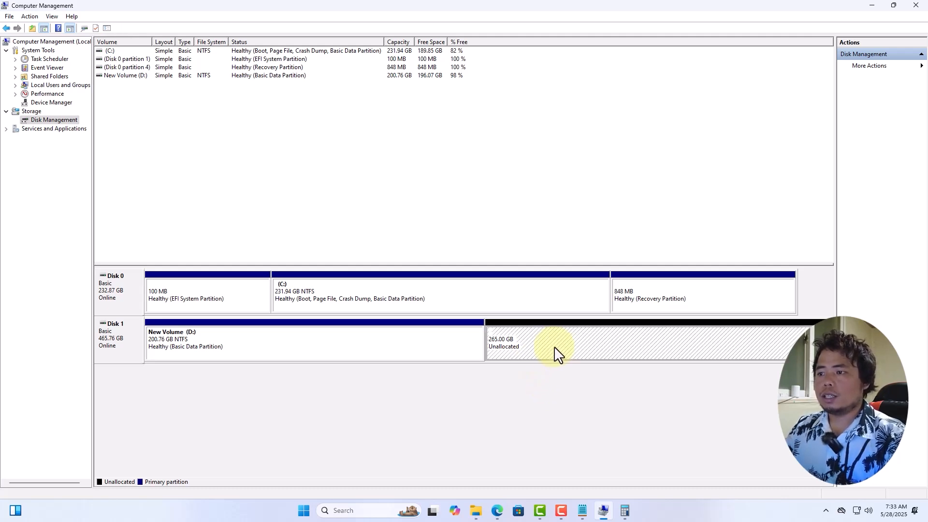
right_click(557, 350)
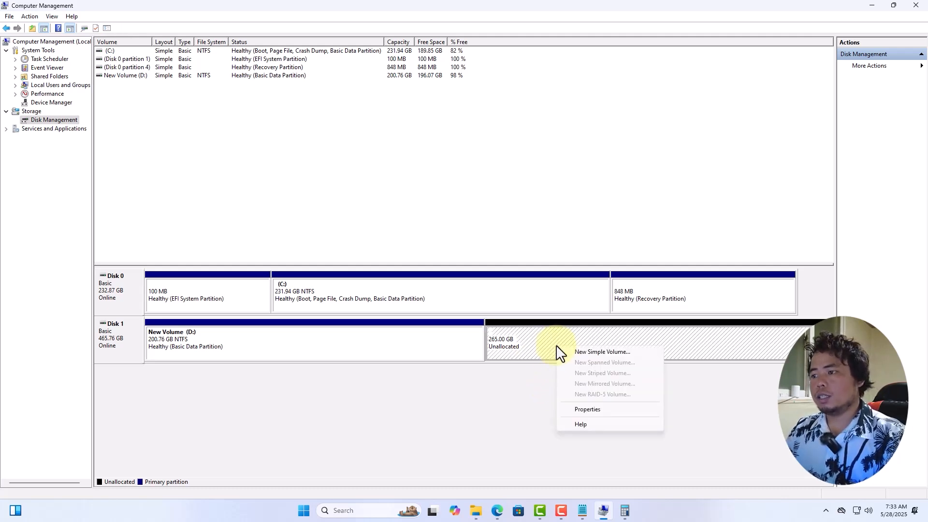
left_click(603, 352)
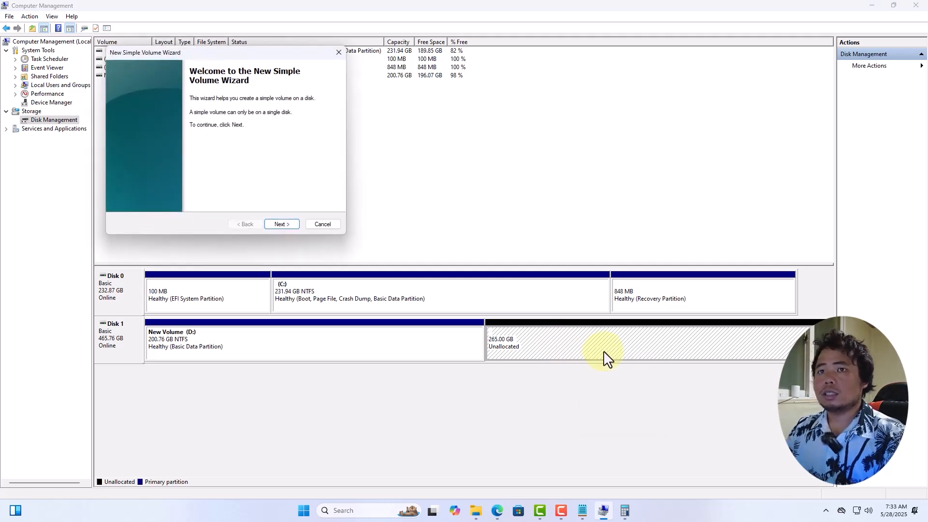
left_click_drag(287, 54, 471, 134)
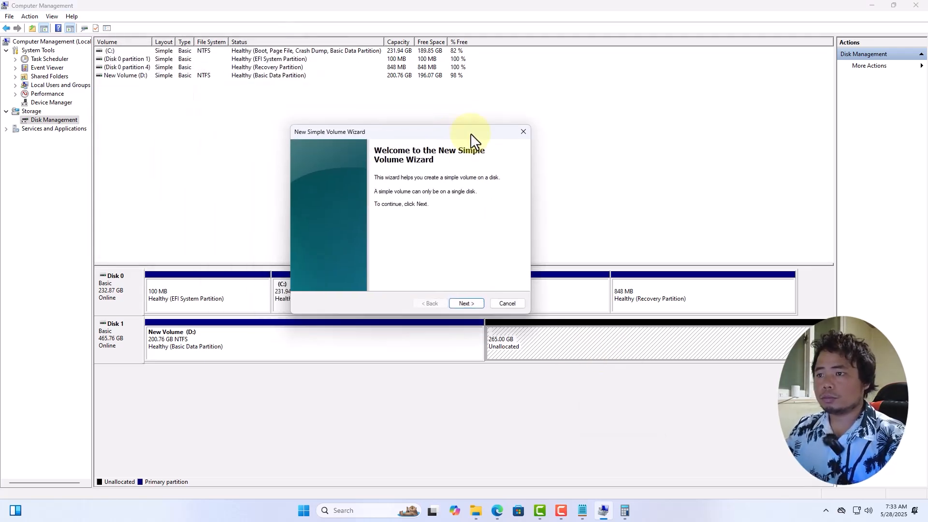
left_click(467, 304)
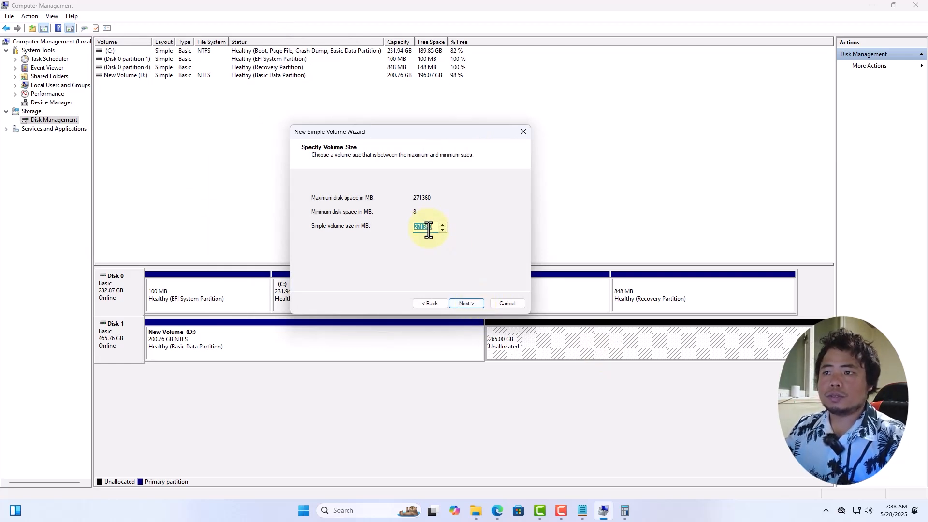
left_click(466, 304)
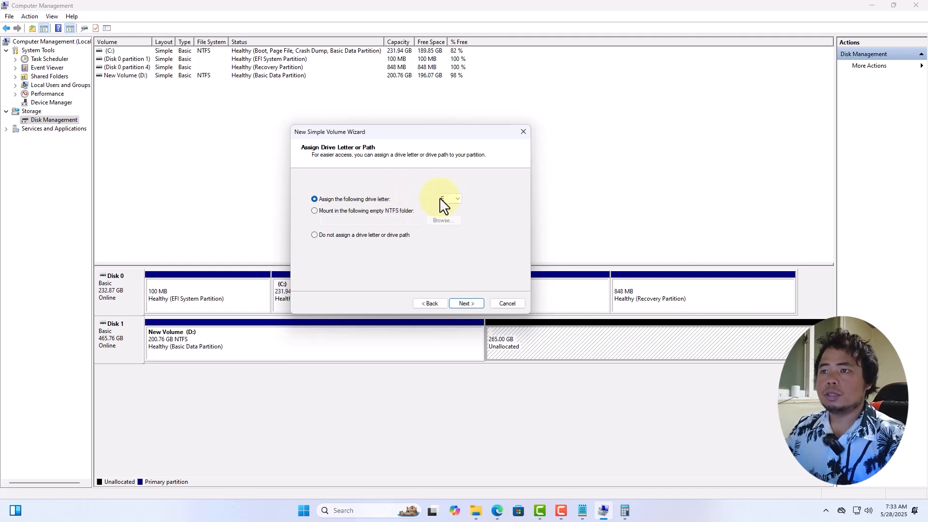
Step: Assign drive letter E to the new volume, checking the letters already in use in File Explorer
left_click(454, 200)
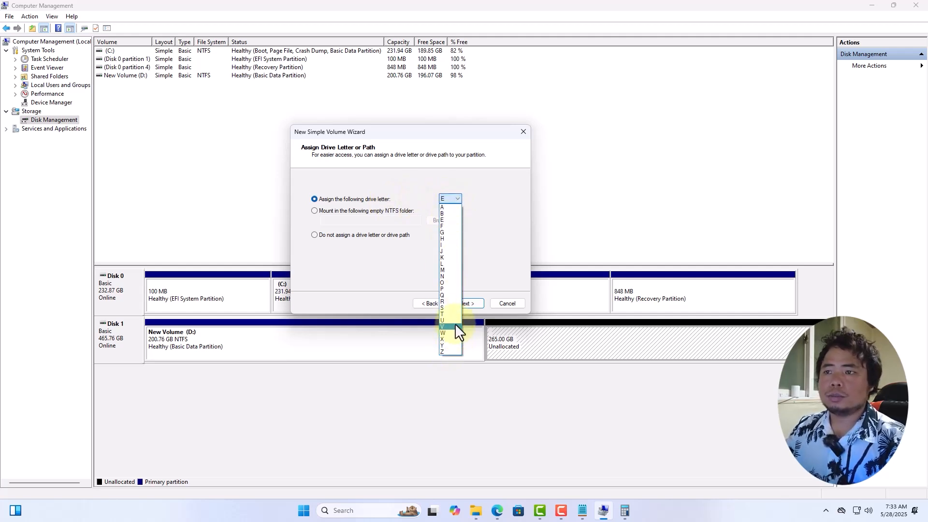
left_click(453, 200)
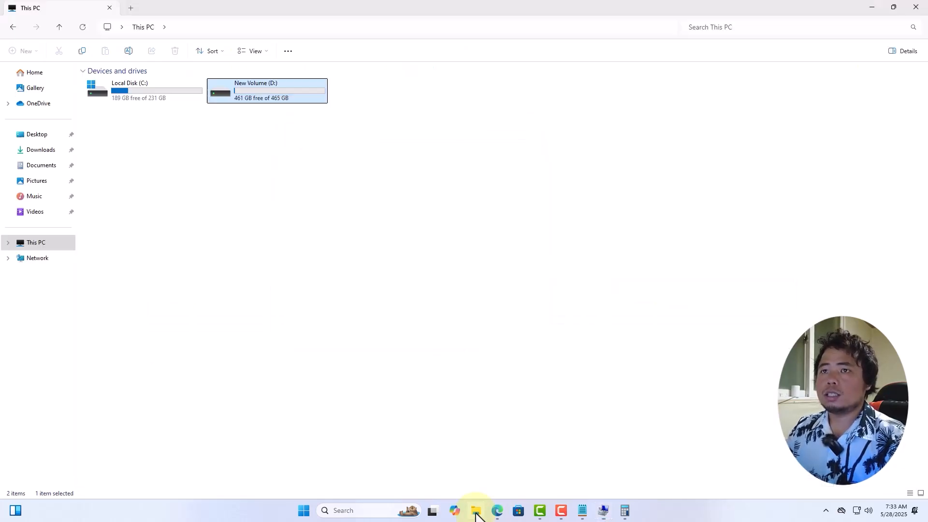
left_click(604, 510)
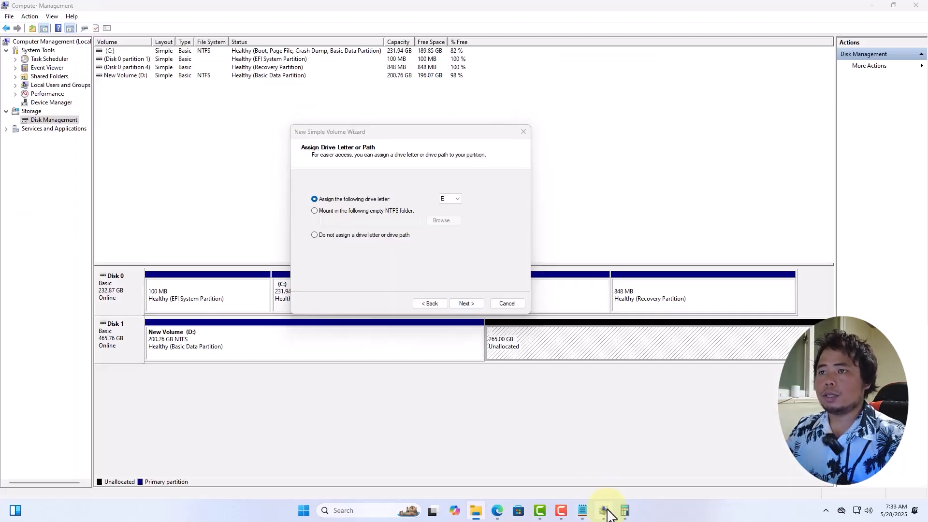
left_click(467, 304)
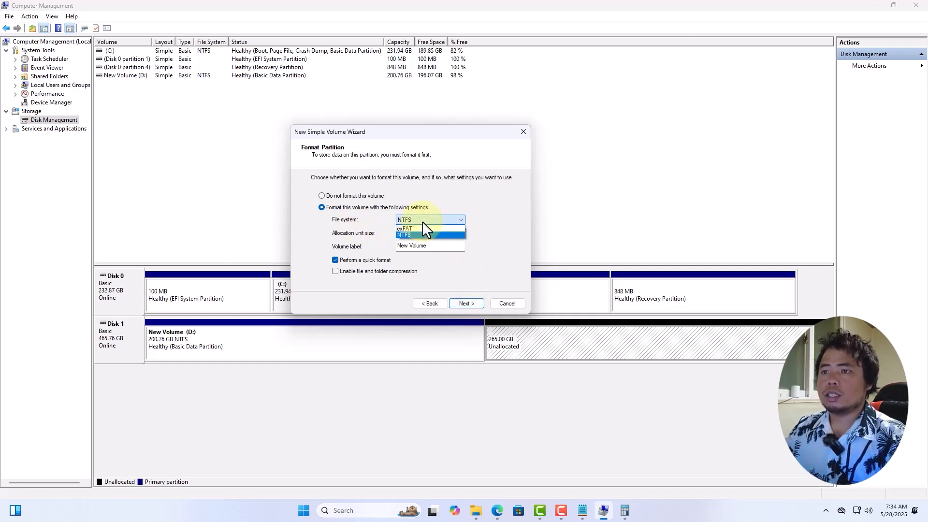
Step: Quick-format the new volume as NTFS with the default allocation unit size and label New Volume, and complete the wizard
left_click(423, 224)
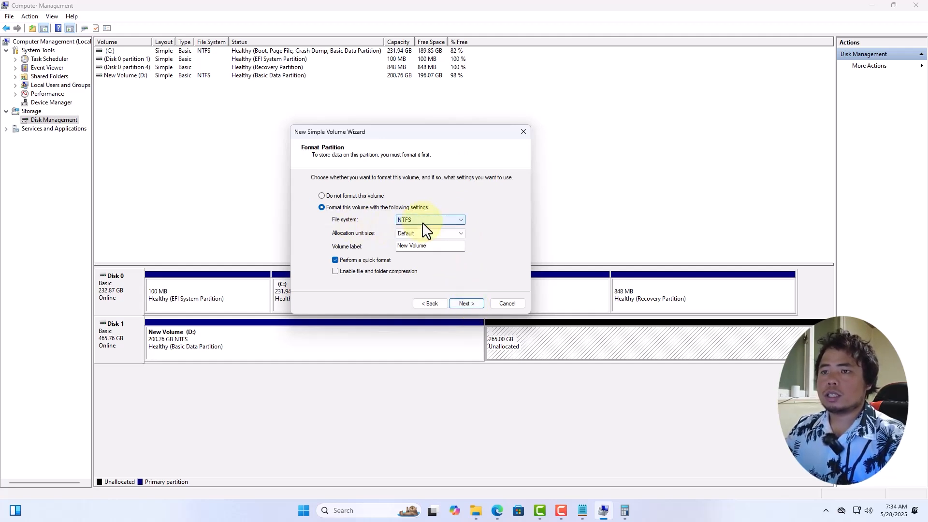
left_click(466, 304)
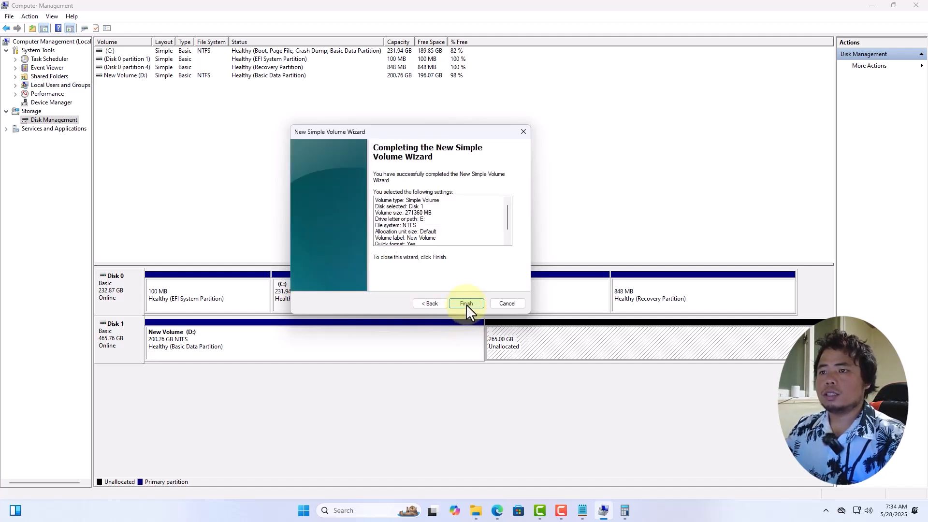
left_click(467, 304)
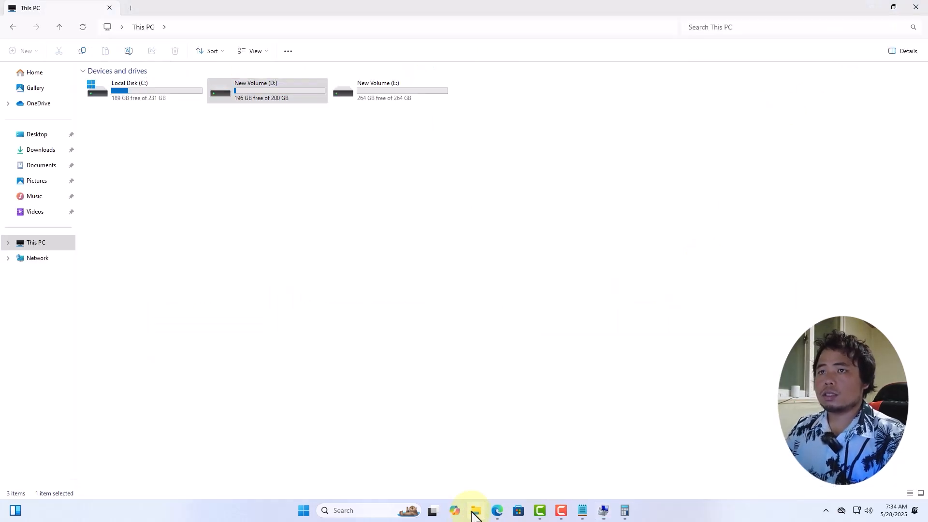
Step: Switch to File Explorer, compare the sizes of drives D and E, and look inside drive E
left_click(475, 510)
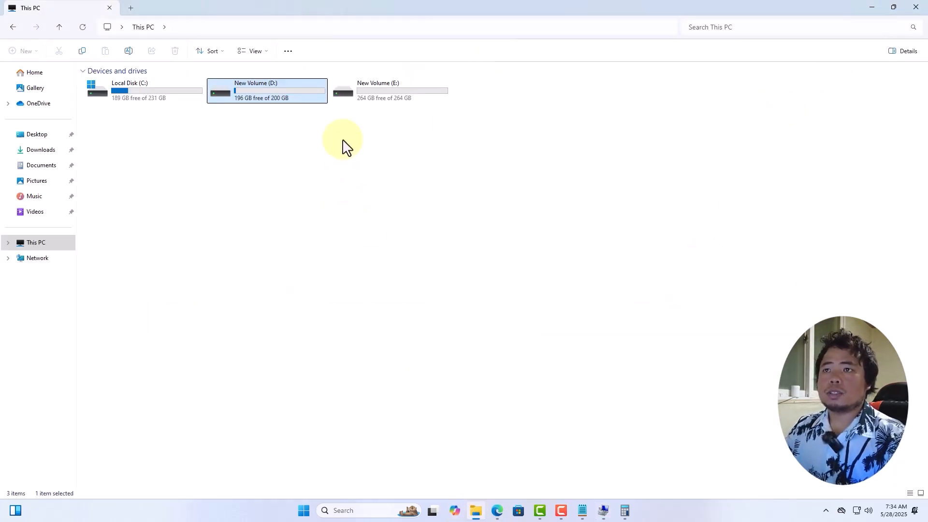
mouse_move(284, 105)
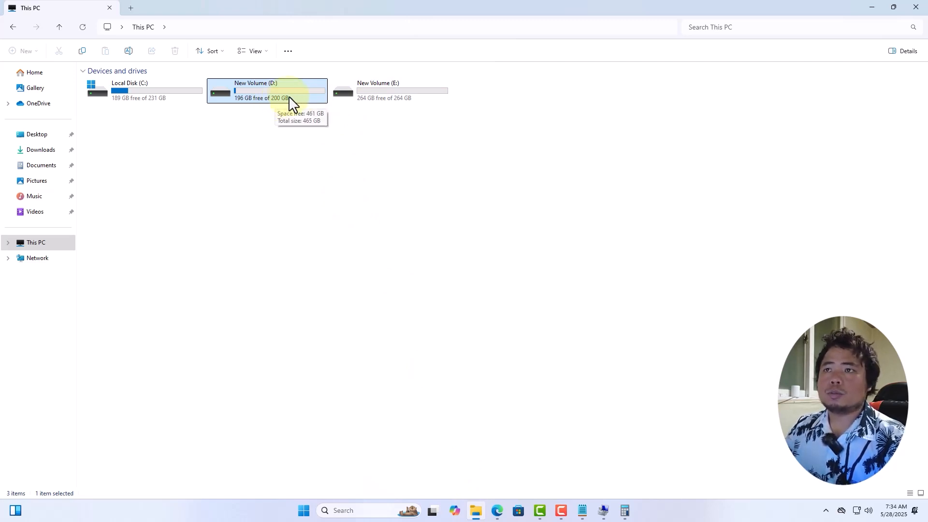
mouse_move(387, 102)
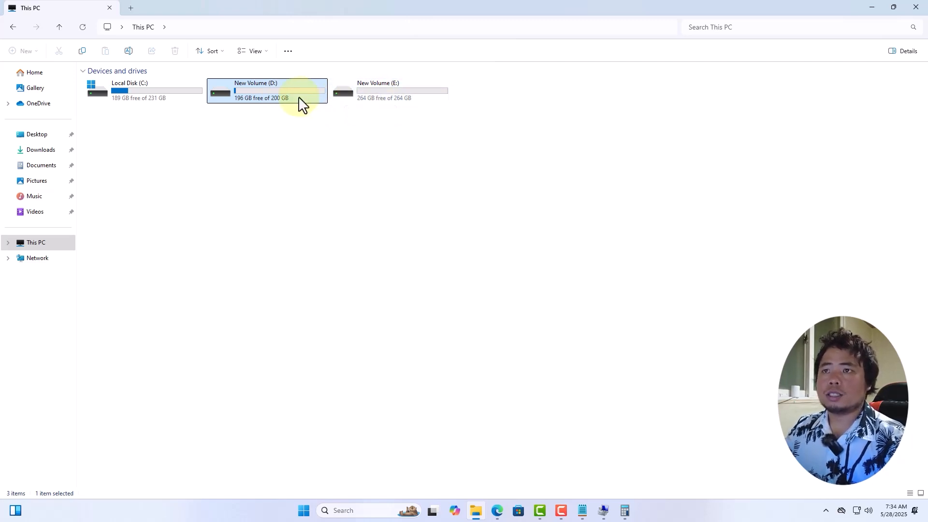
double_click(411, 100)
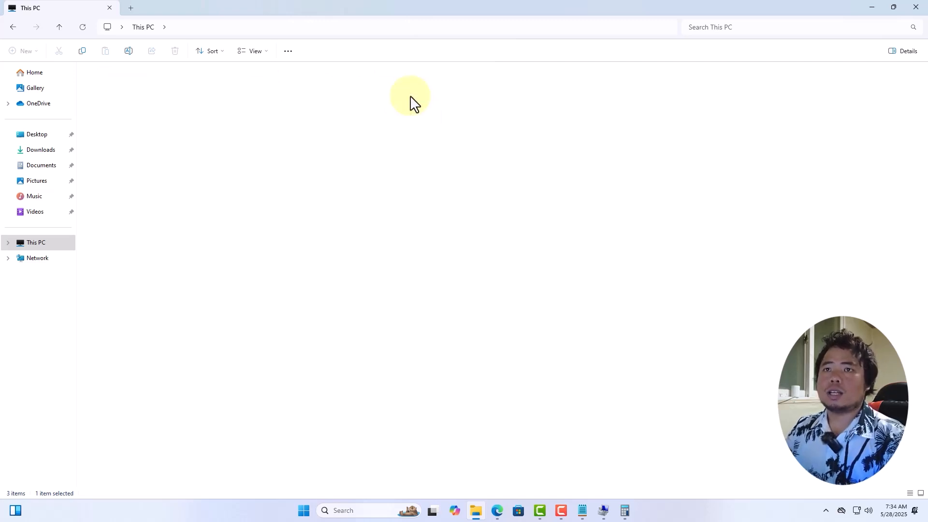
left_click(17, 26)
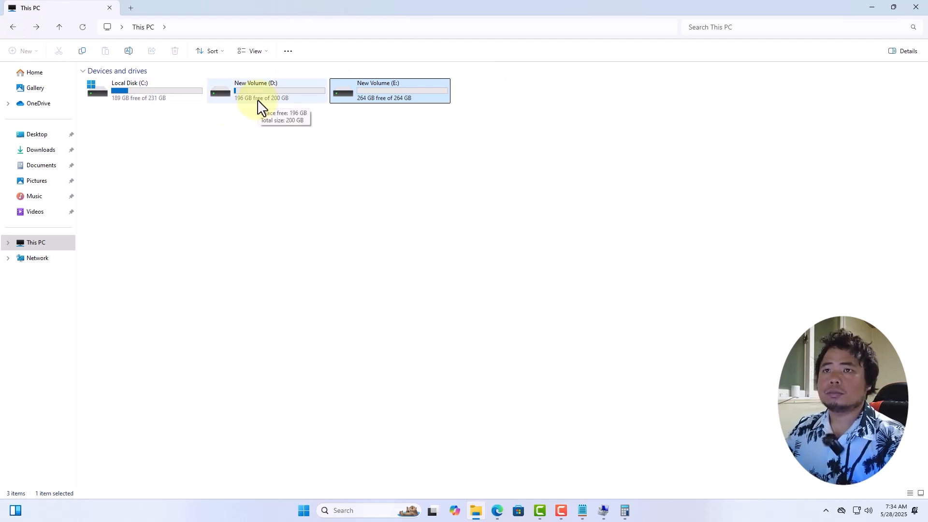
Step: Copy the (2) Adobe Reader folder from the Software folder on drive D
double_click(260, 102)
left_click(147, 90)
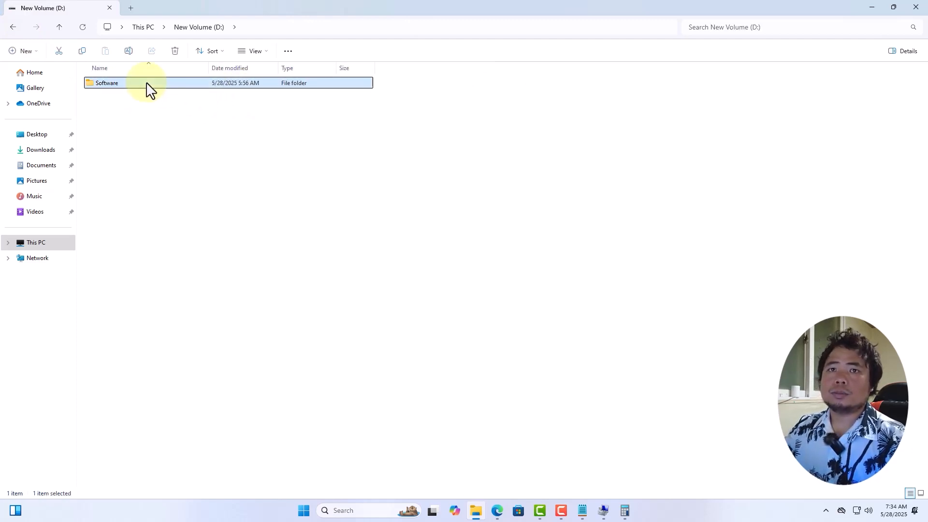
double_click(145, 87)
right_click(135, 86)
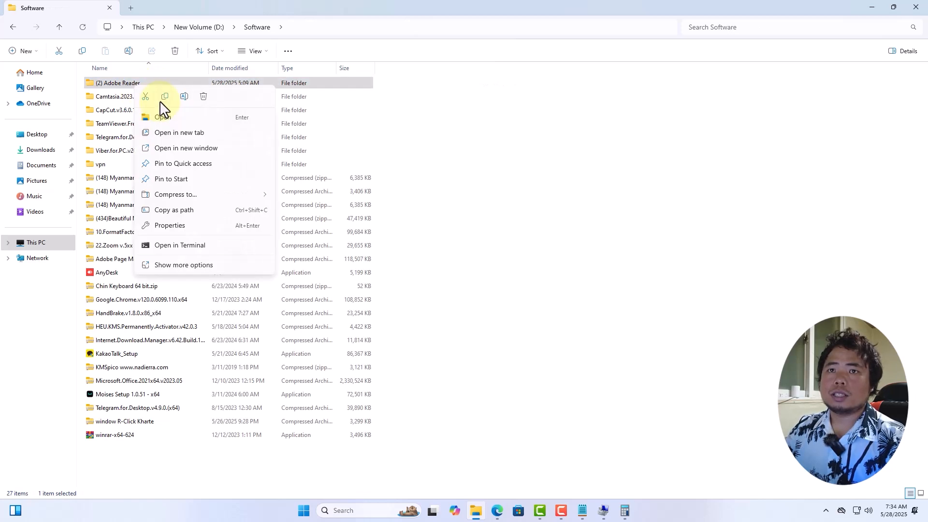
left_click(162, 98)
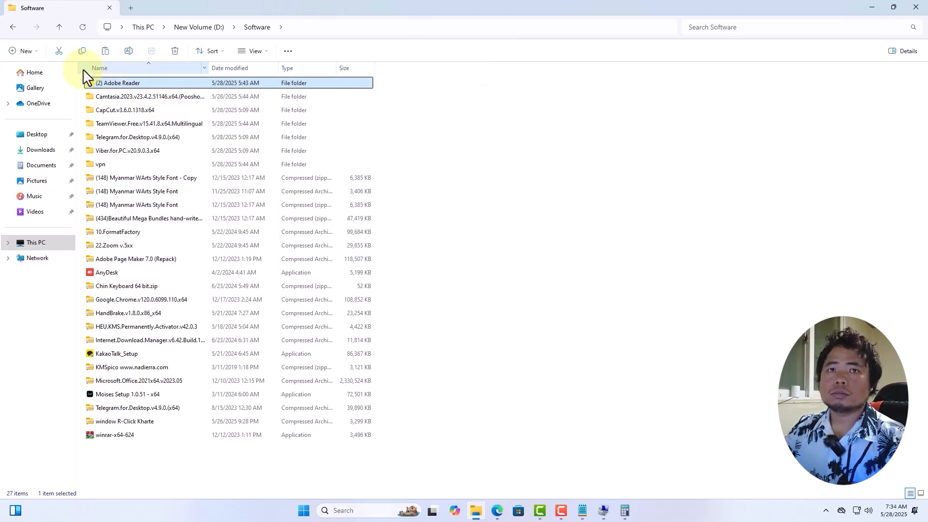
Step: Paste the copied (2) Adobe Reader folder into the empty drive E
left_click(13, 27)
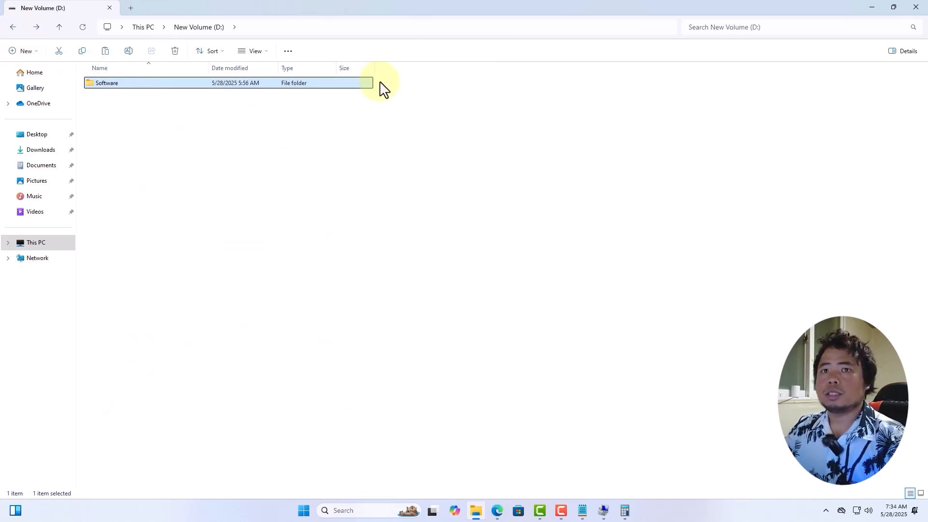
left_click(46, 245)
double_click(401, 104)
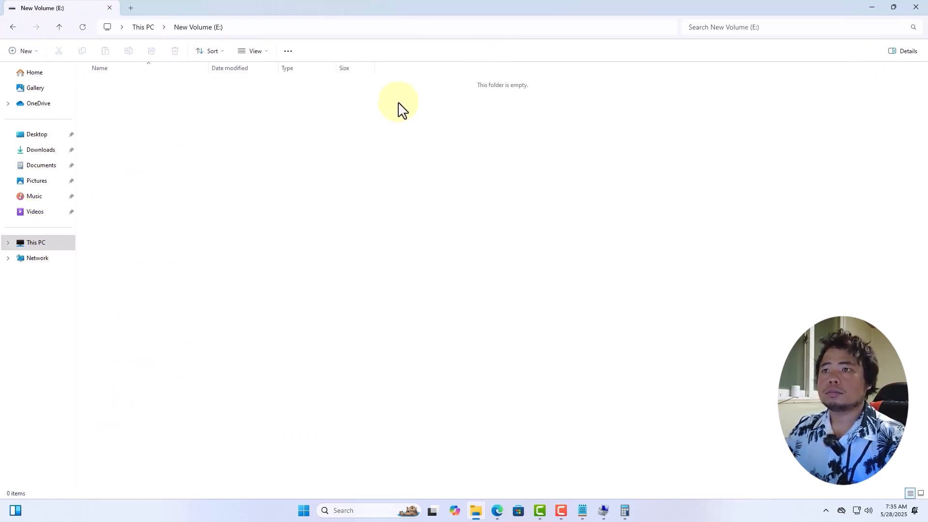
right_click(399, 106)
left_click(410, 119)
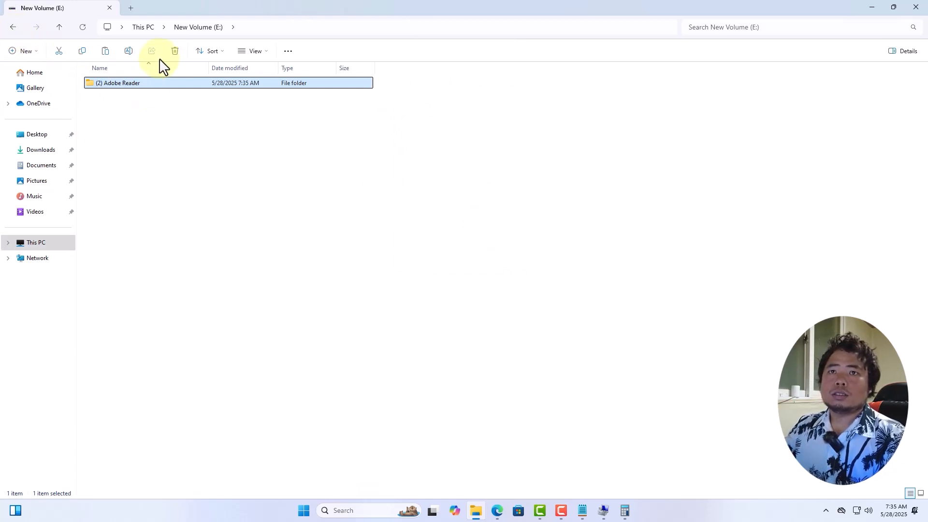
Step: Delete the (2) Adobe Reader folder from drive E and return to the drive list
left_click(175, 51)
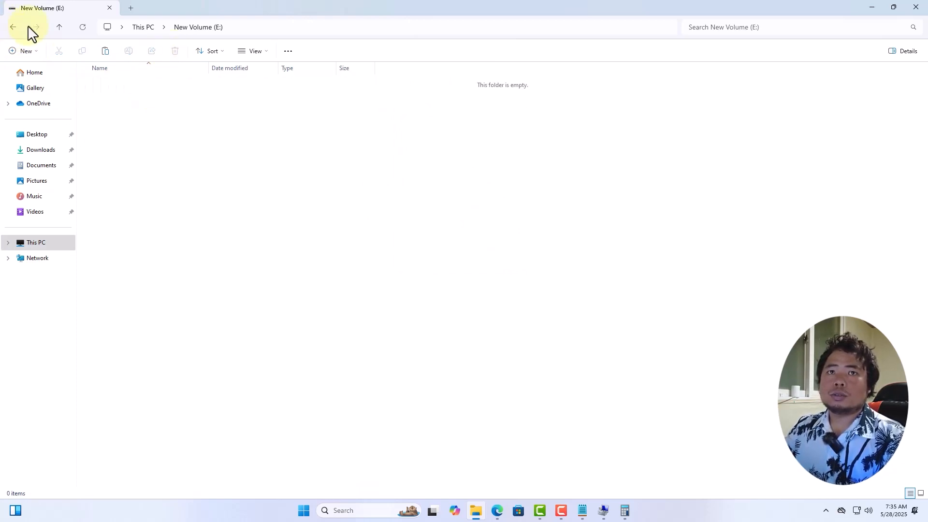
left_click(13, 27)
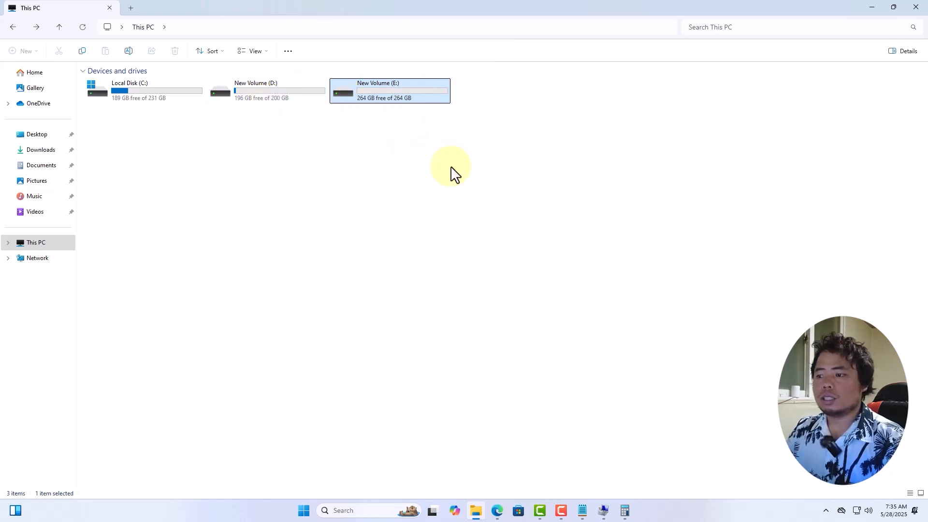
Step: Minimize File Explorer, then close Computer Management and reopen it for This PC from the desktop
left_click(872, 7)
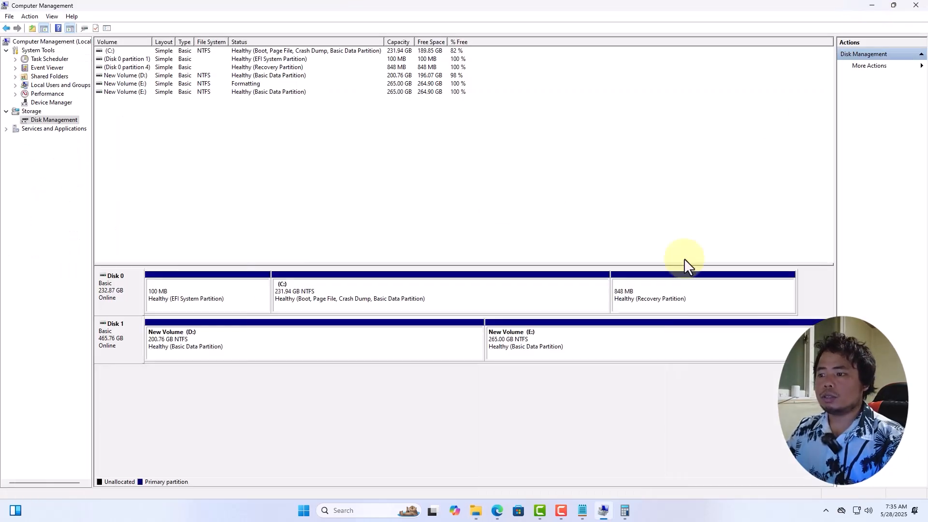
left_click(913, 5)
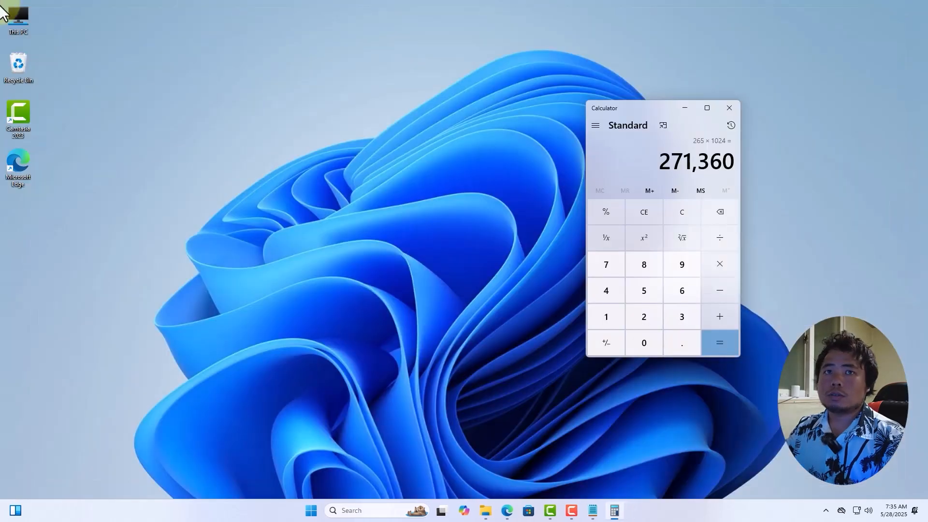
right_click(10, 18)
left_click(46, 146)
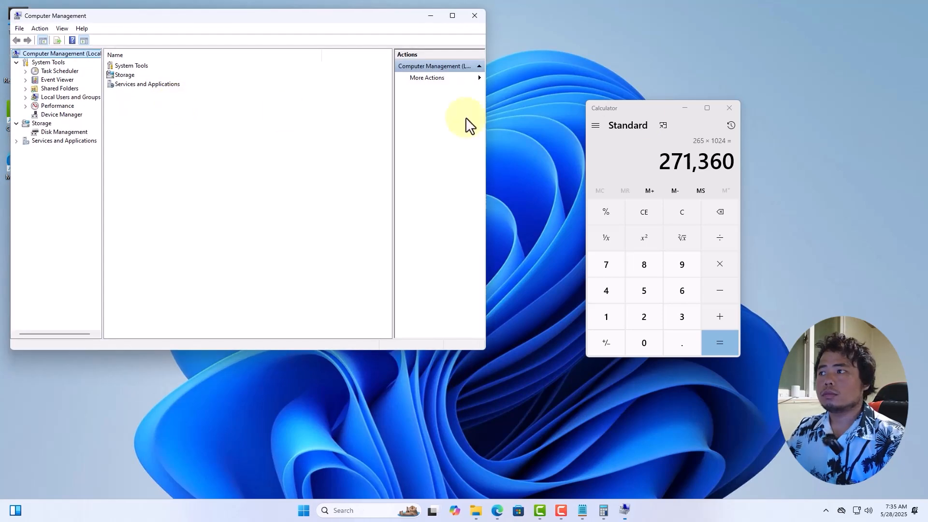
Step: Close Calculator and maximize the Computer Management window
left_click(736, 113)
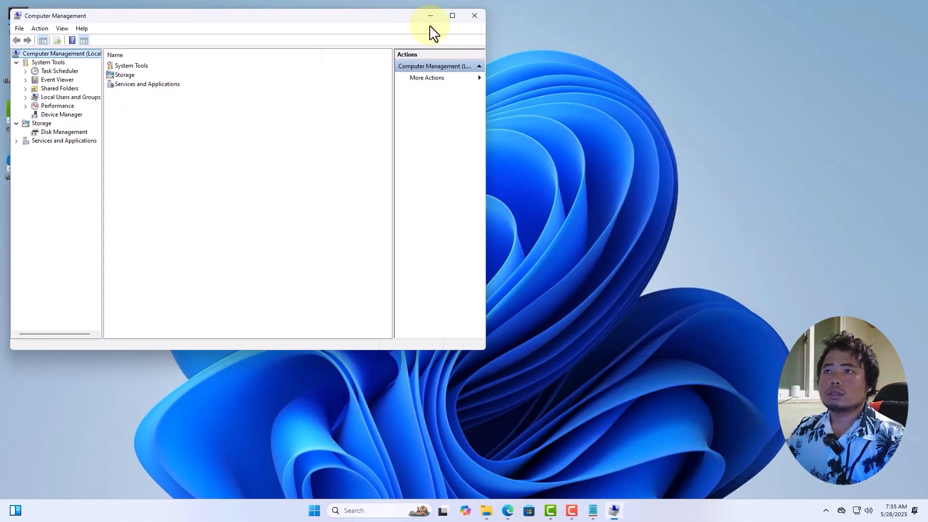
left_click_drag(414, 16, 504, 34)
left_click(543, 35)
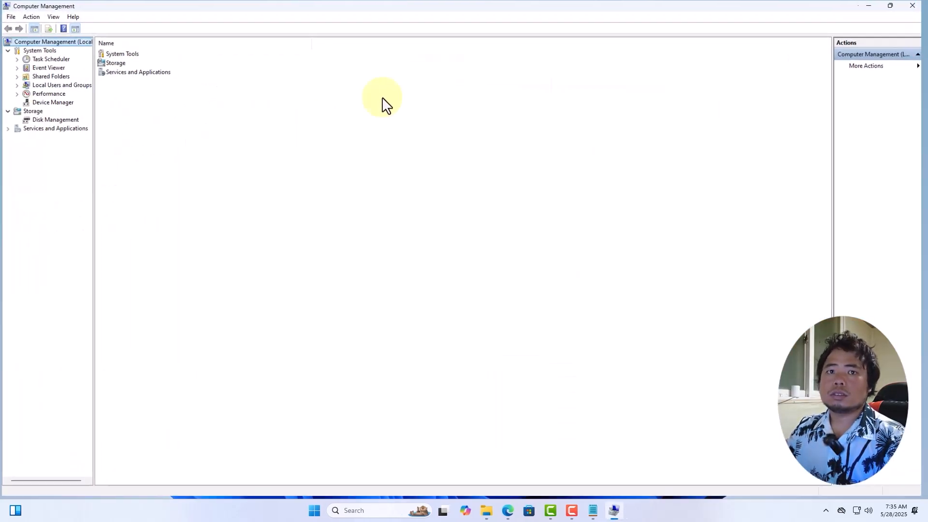
Step: Open Disk Management, collapse and re-expand the Storage group, and return to Disk Management
left_click(70, 121)
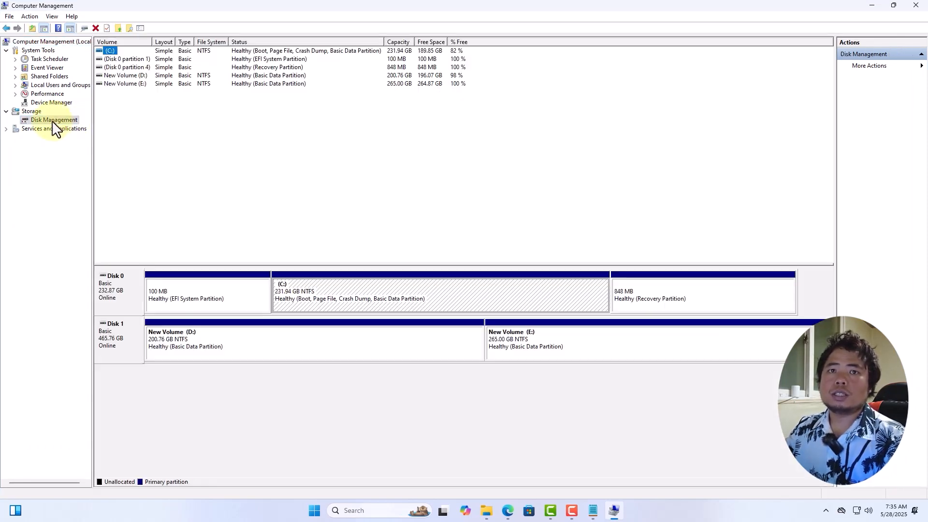
left_click(6, 113)
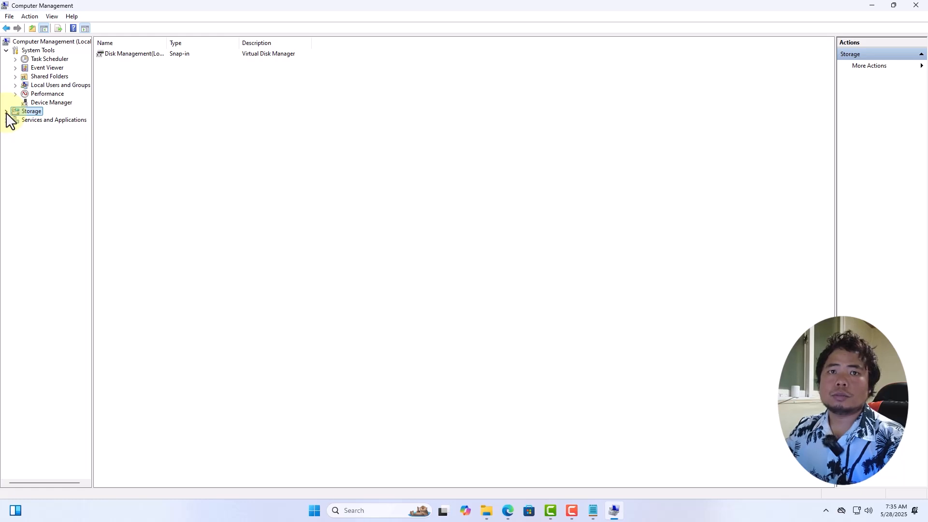
left_click(7, 112)
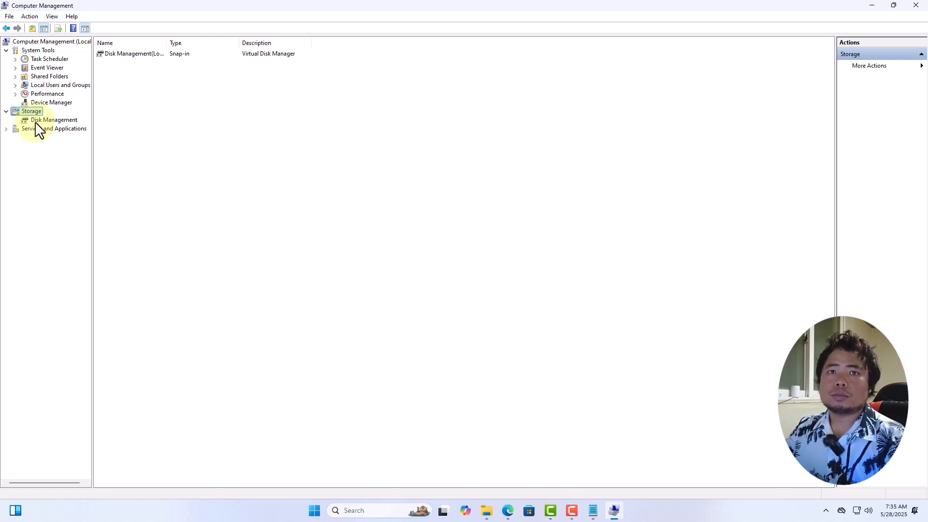
left_click(54, 120)
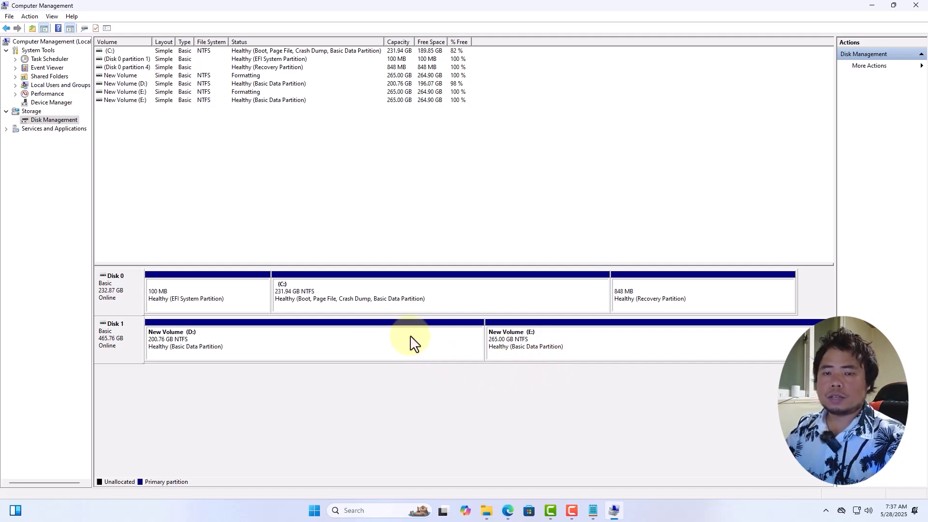
Step: Delete volume E on Disk 1, then check the drive list in File Explorer and return to Computer Management
right_click(555, 345)
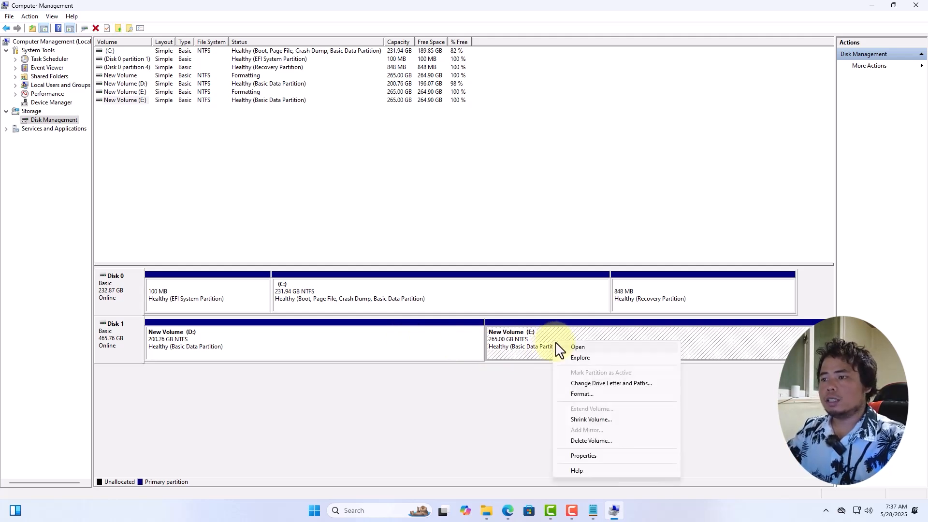
left_click(584, 440)
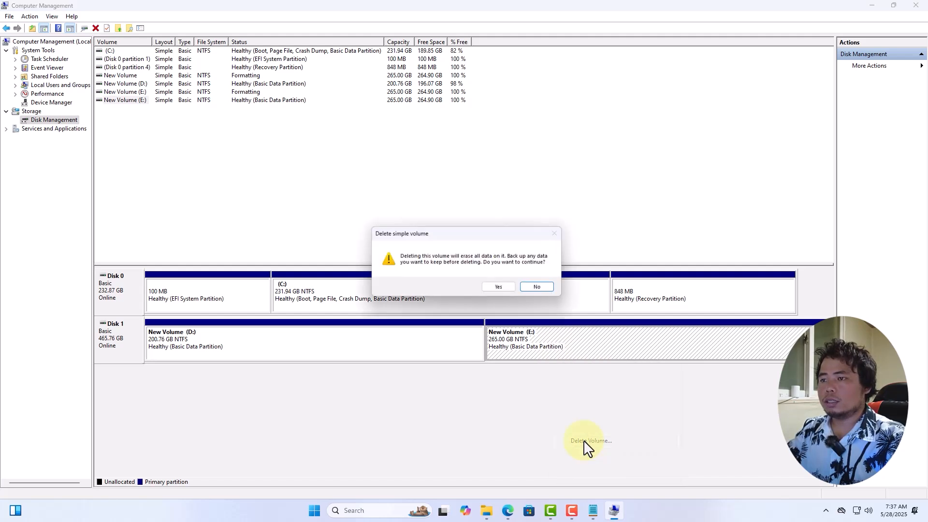
left_click(500, 289)
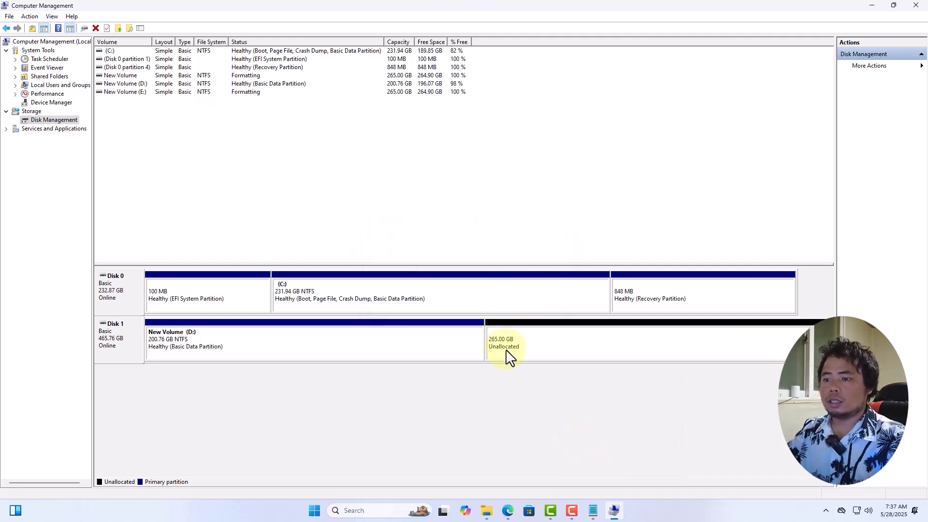
left_click(487, 511)
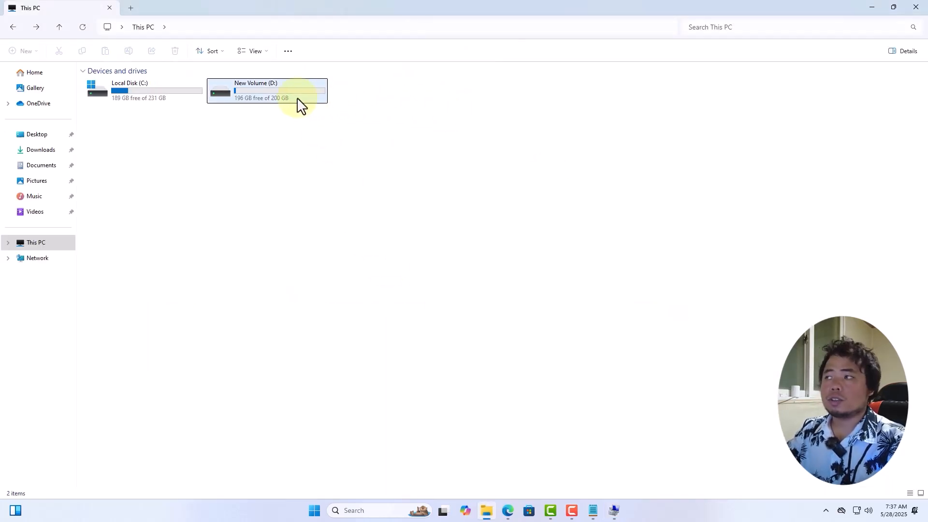
left_click(615, 512)
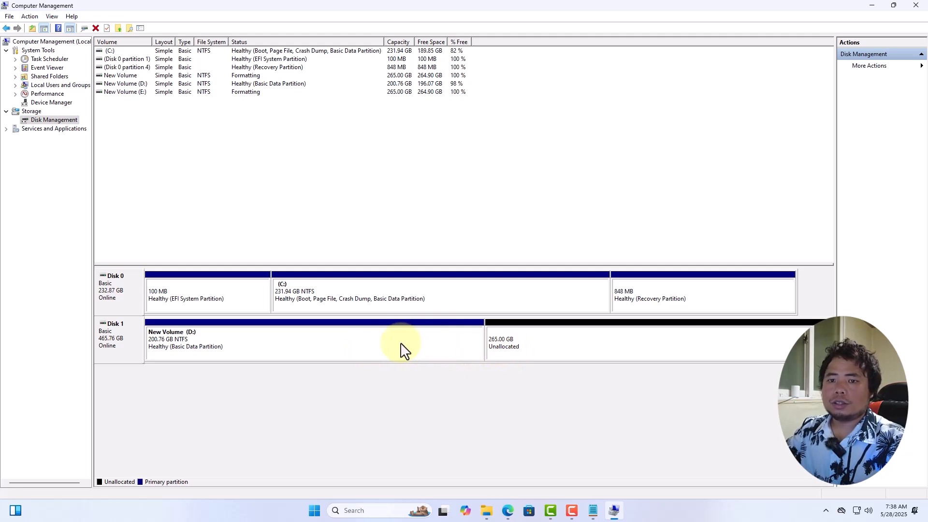
Step: Extend volume D with all 271360 MB of the unallocated space on Disk 1
right_click(388, 344)
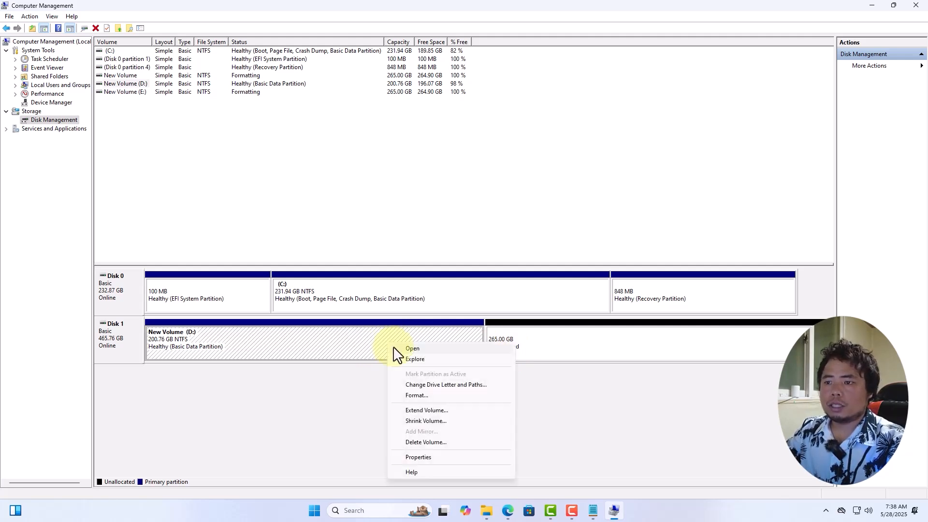
left_click(424, 411)
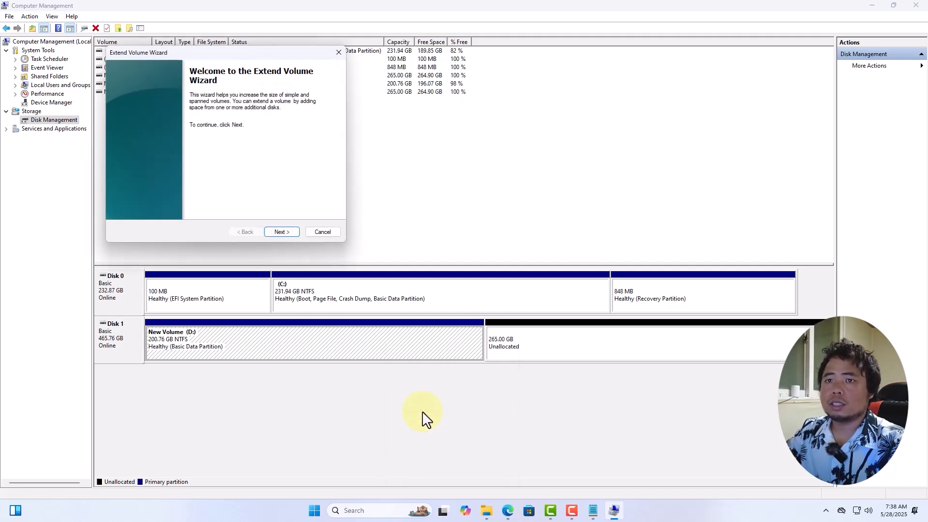
left_click(284, 233)
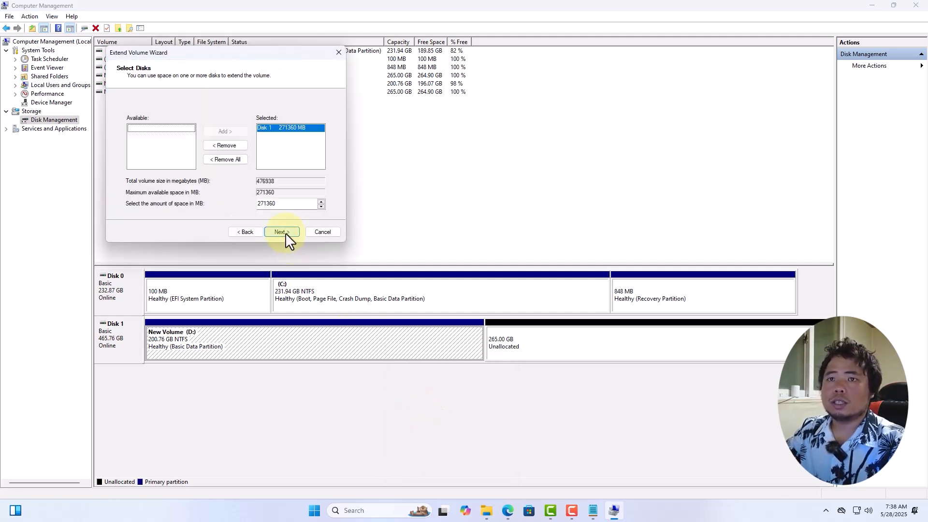
left_click(285, 233)
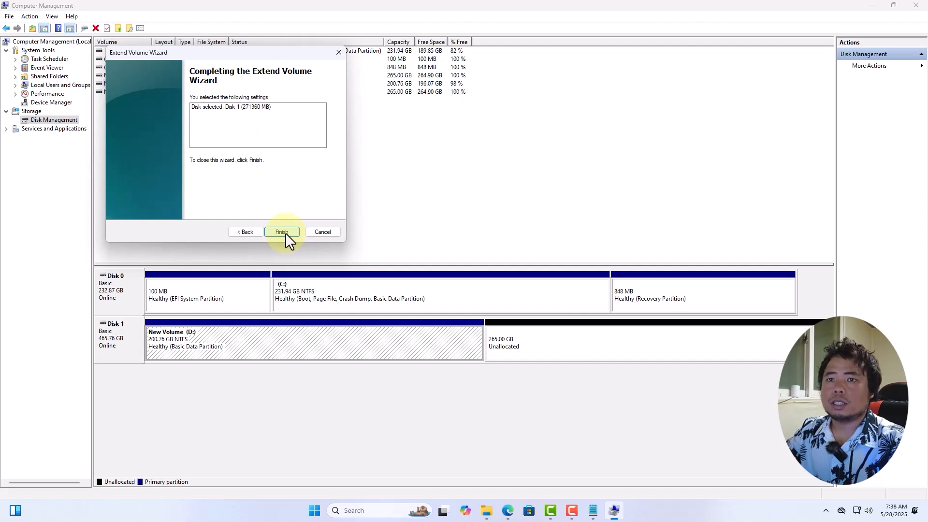
left_click(285, 233)
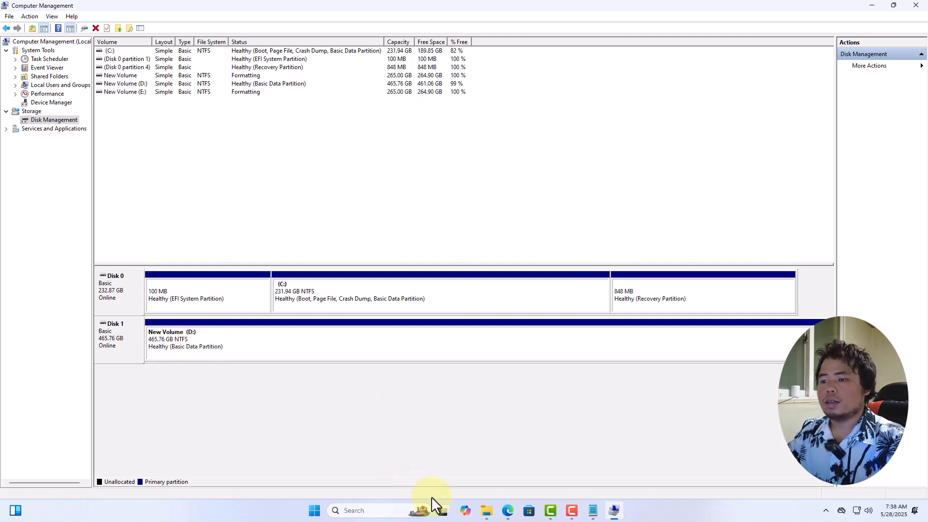
Step: Close and reopen File Explorer, then open This PC to check the size of drive D
left_click(487, 512)
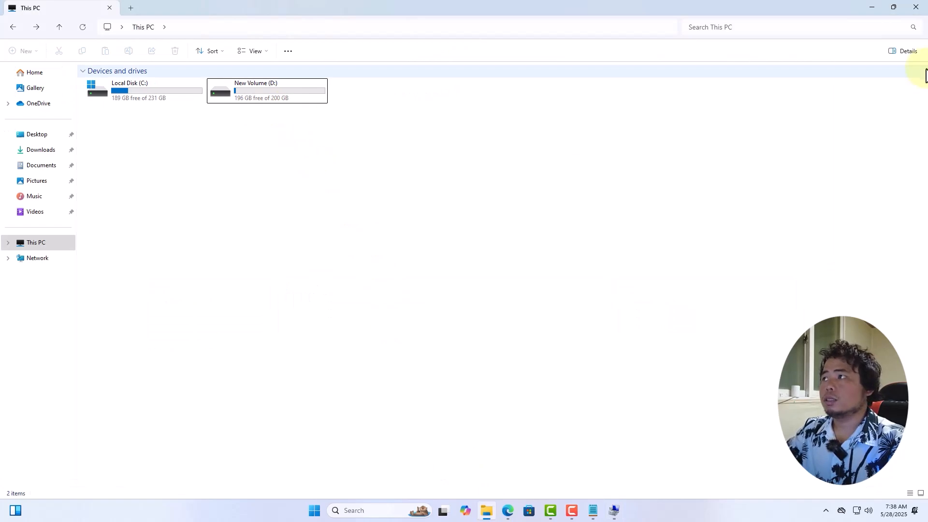
left_click(919, 6)
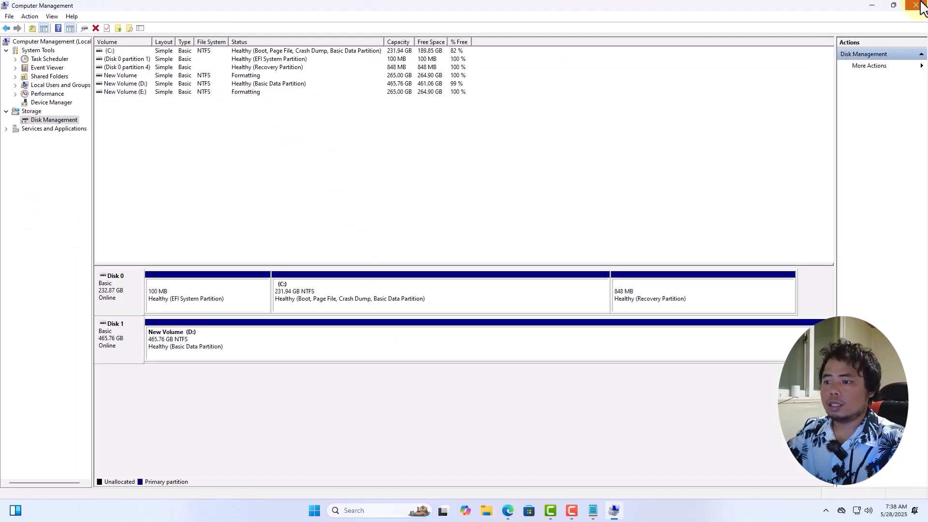
left_click(485, 511)
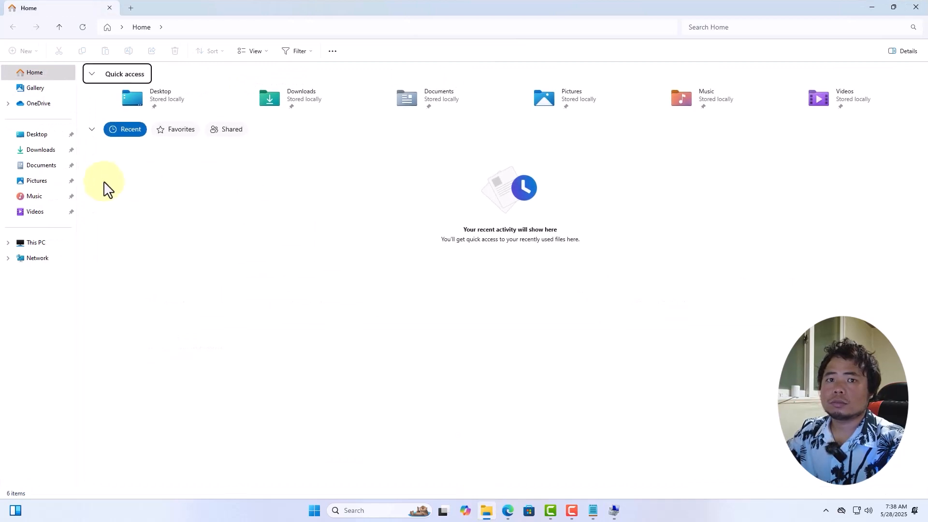
left_click(54, 244)
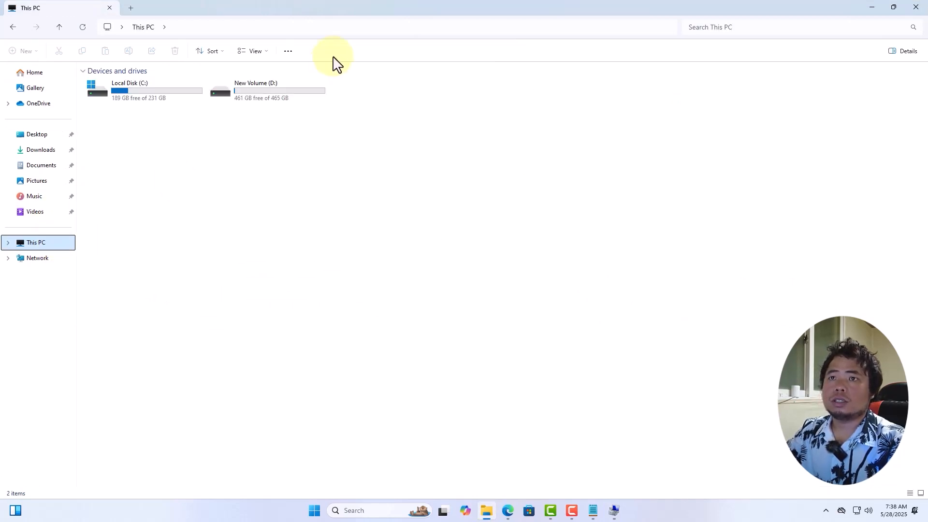